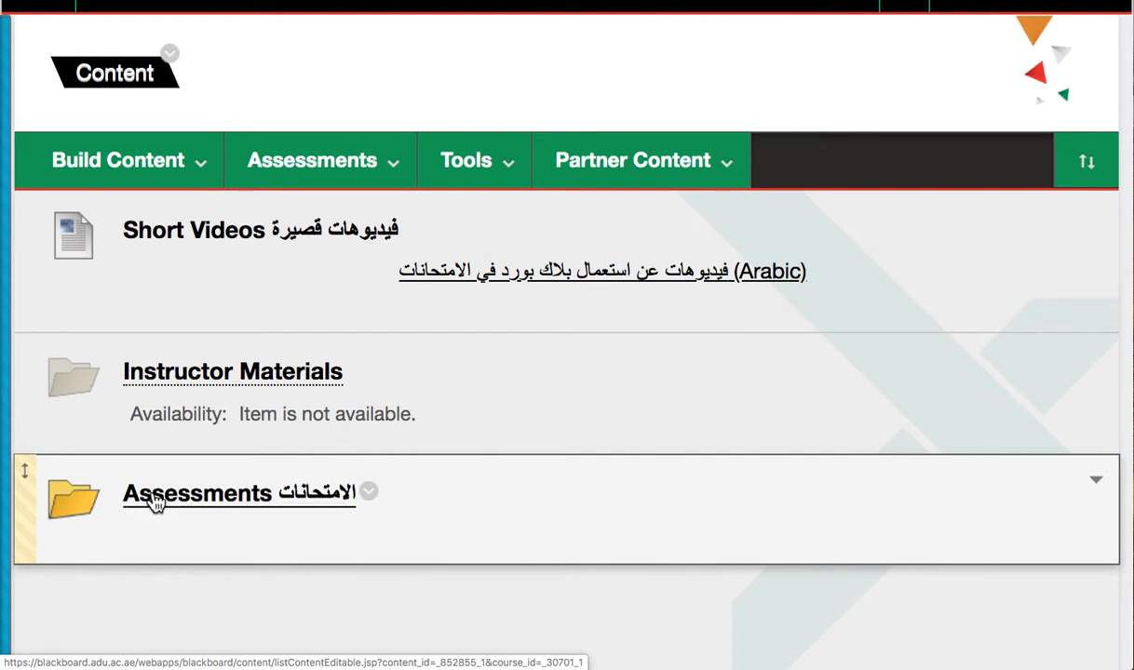
- Show the course menu and open the course's list of tests through the Tests, Surveys, and Pools course tool
{"action": "left_click", "coordinate": [9, 371]}
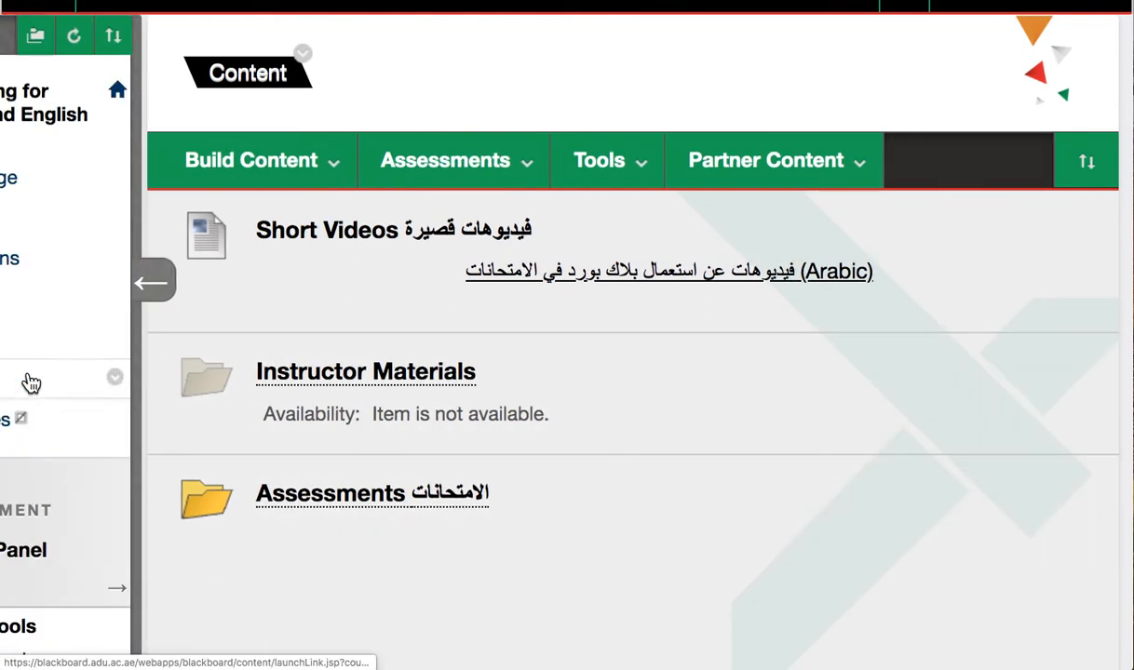
{"action": "scroll", "coordinate": [113, 450], "scroll_direction": "down", "scroll_amount": 5}
{"action": "scroll", "coordinate": [114, 451], "scroll_direction": "down", "scroll_amount": 10}
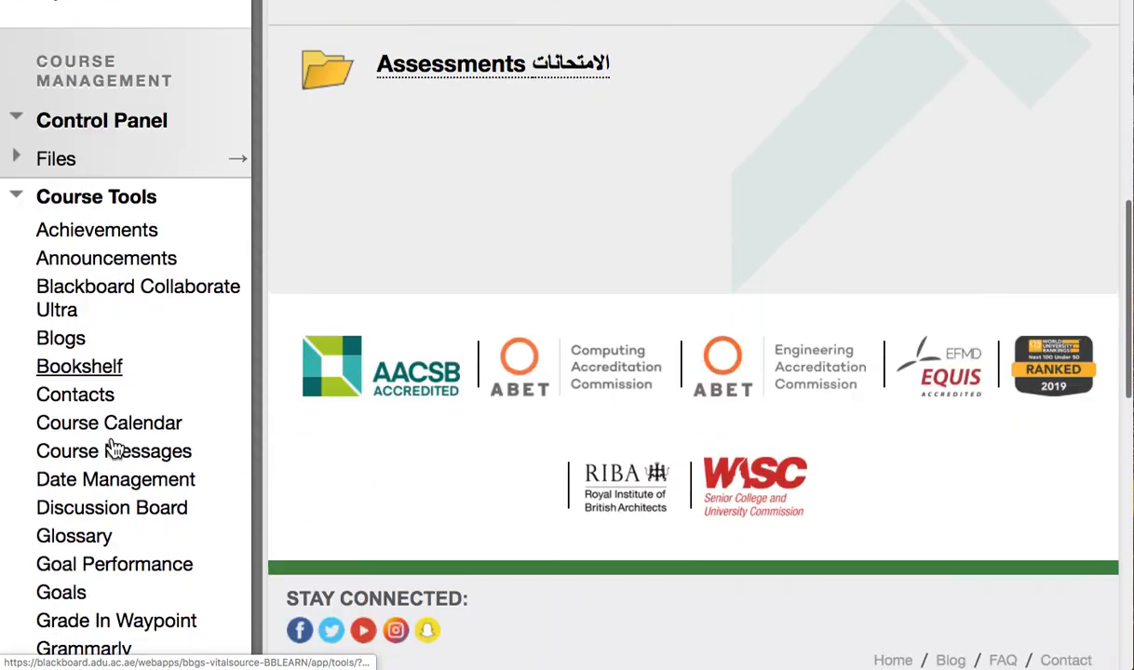
{"action": "scroll", "coordinate": [153, 568], "scroll_direction": "down", "scroll_amount": 2}
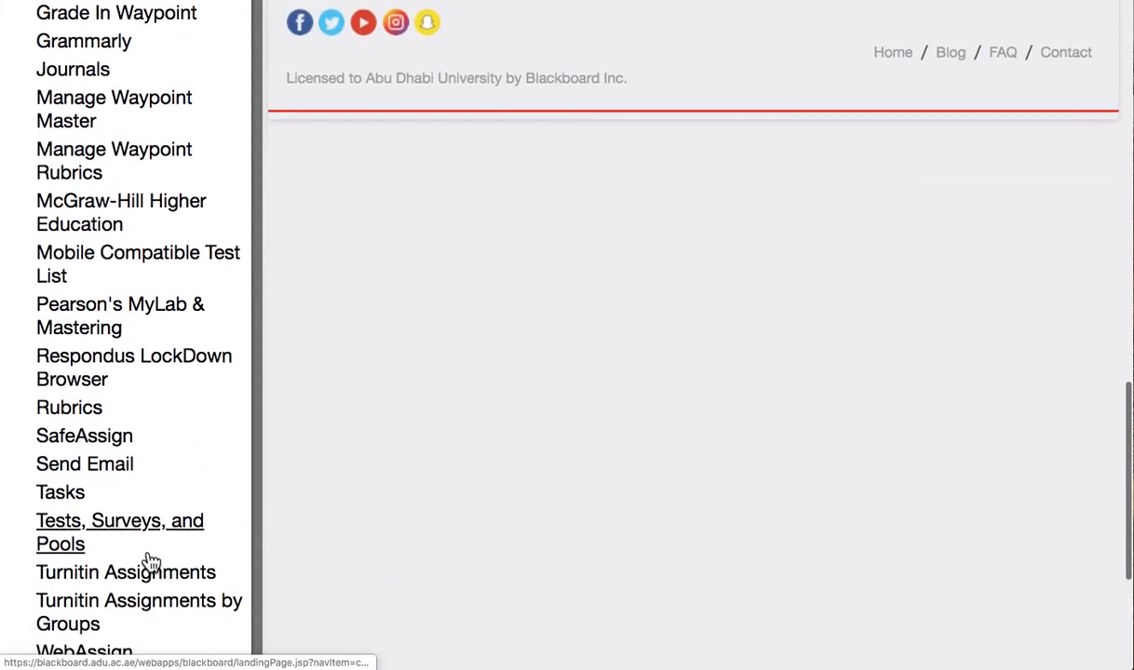
{"action": "scroll", "coordinate": [126, 419], "scroll_direction": "up", "scroll_amount": 8}
{"action": "scroll", "coordinate": [138, 392], "scroll_direction": "up", "scroll_amount": 3}
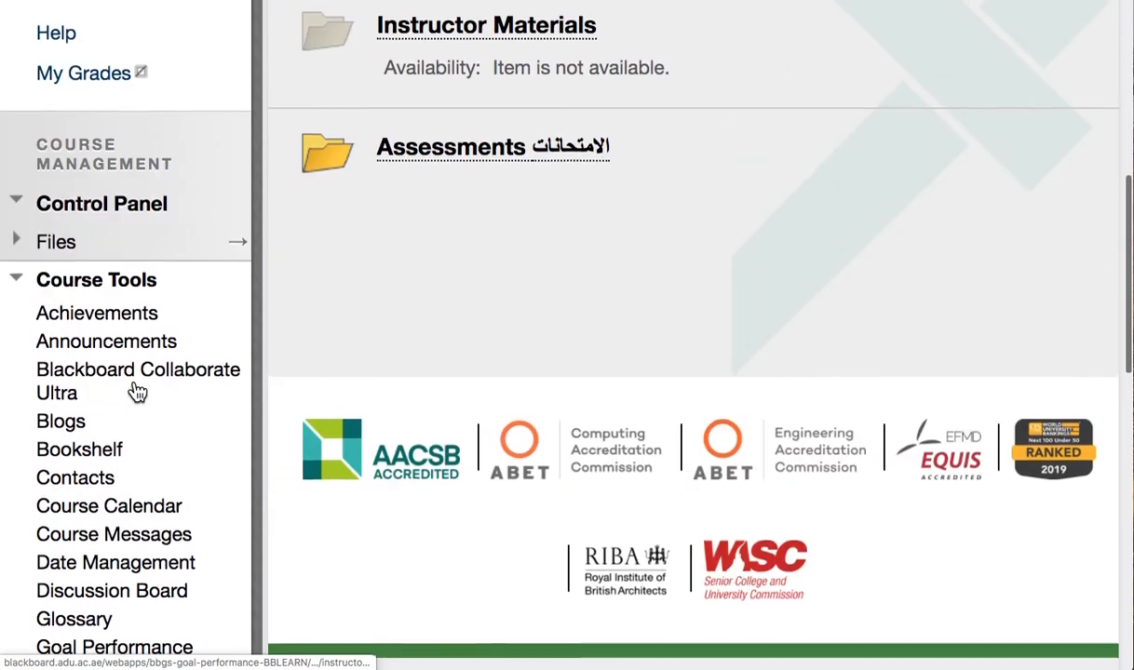
{"action": "scroll", "coordinate": [138, 392], "scroll_direction": "down", "scroll_amount": 11}
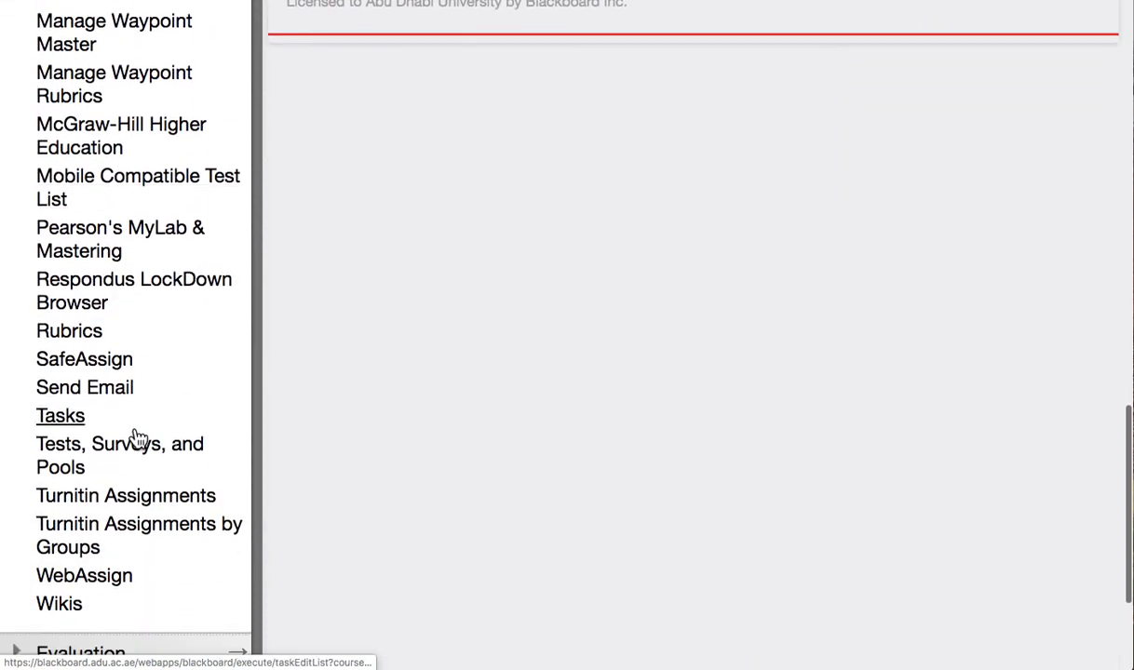
{"action": "left_click", "coordinate": [192, 450]}
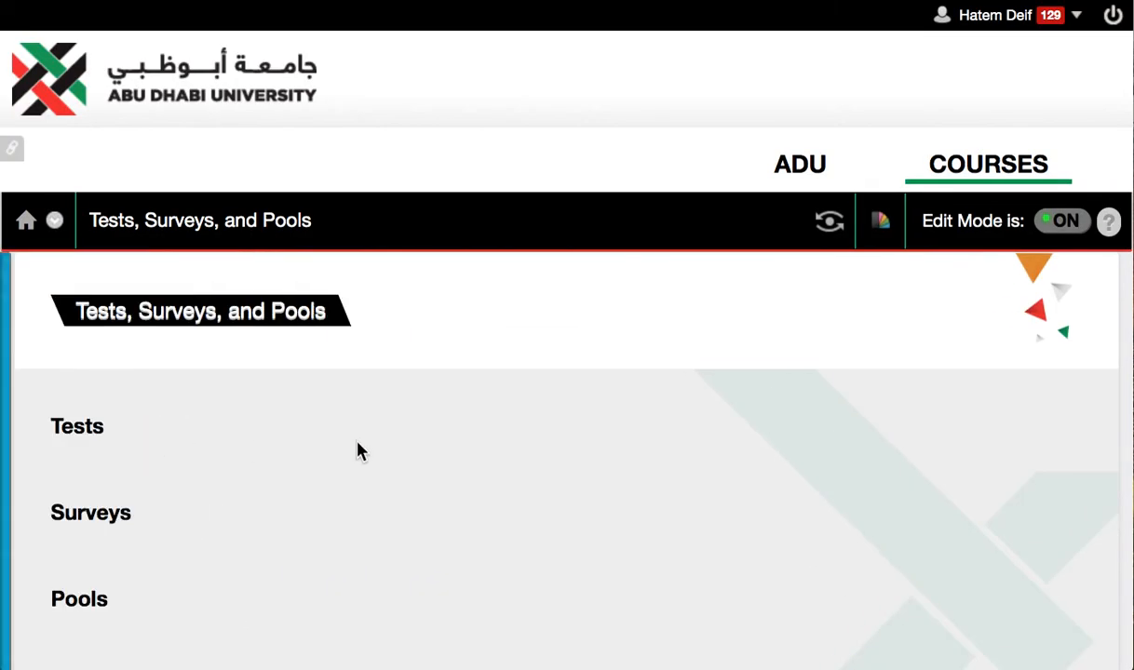
{"action": "left_click", "coordinate": [88, 433]}
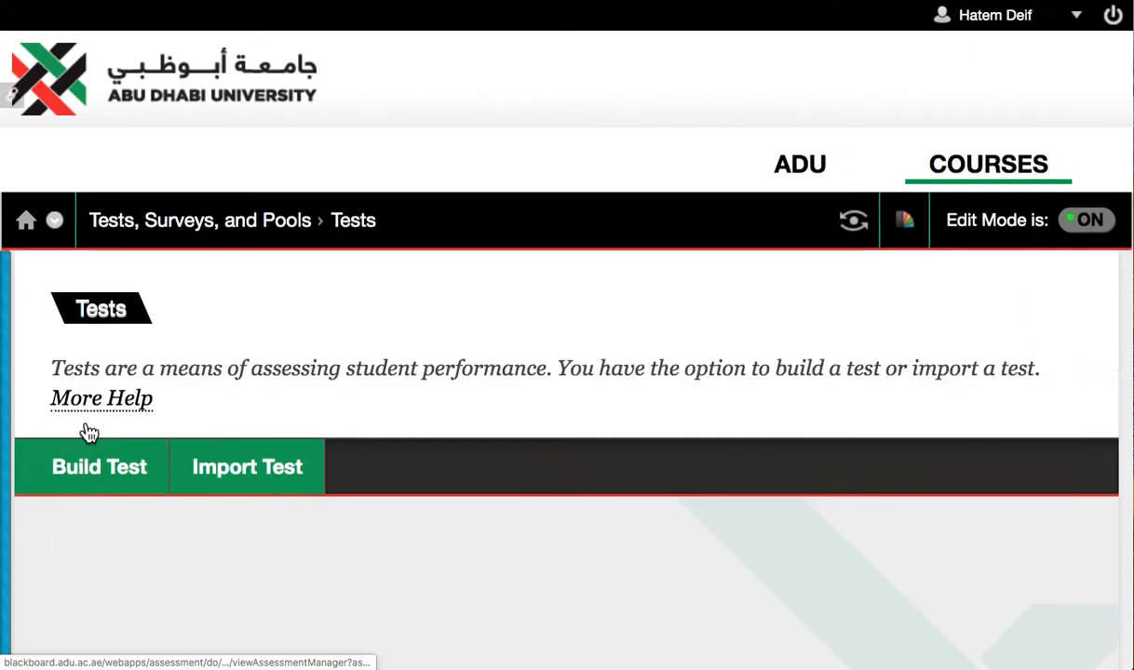
{"action": "scroll", "coordinate": [475, 477], "scroll_direction": "down", "scroll_amount": 3}
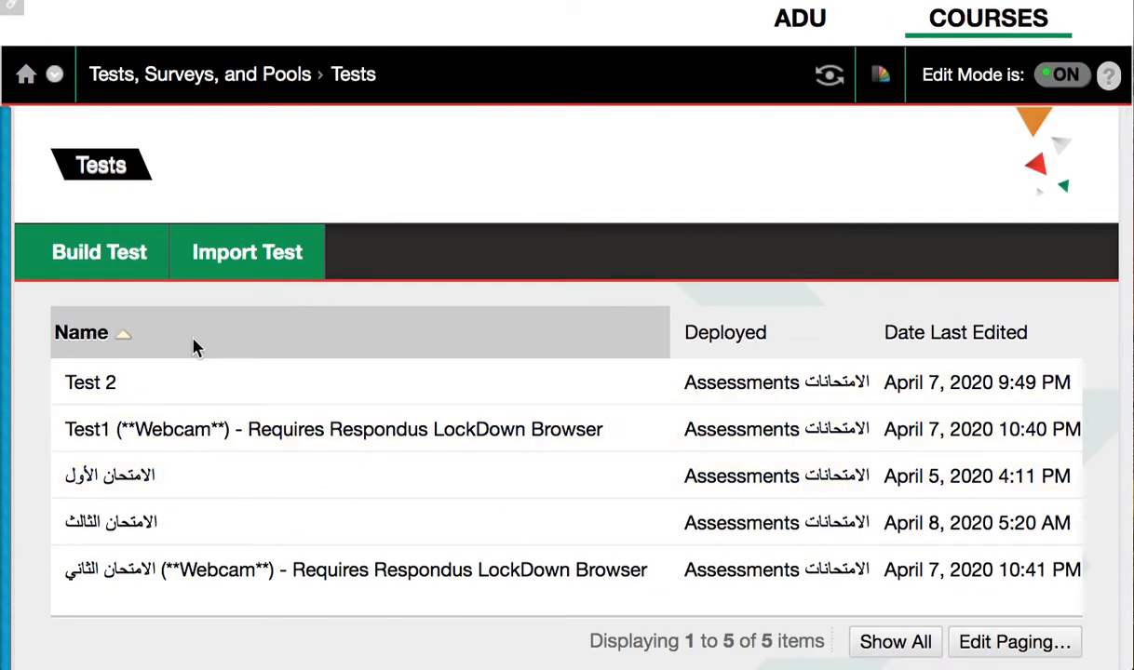
- Build a new test named "Test 3" with no description or instructions and submit it
{"action": "left_click", "coordinate": [131, 268]}
{"action": "scroll", "coordinate": [494, 502], "scroll_direction": "down", "scroll_amount": 3}
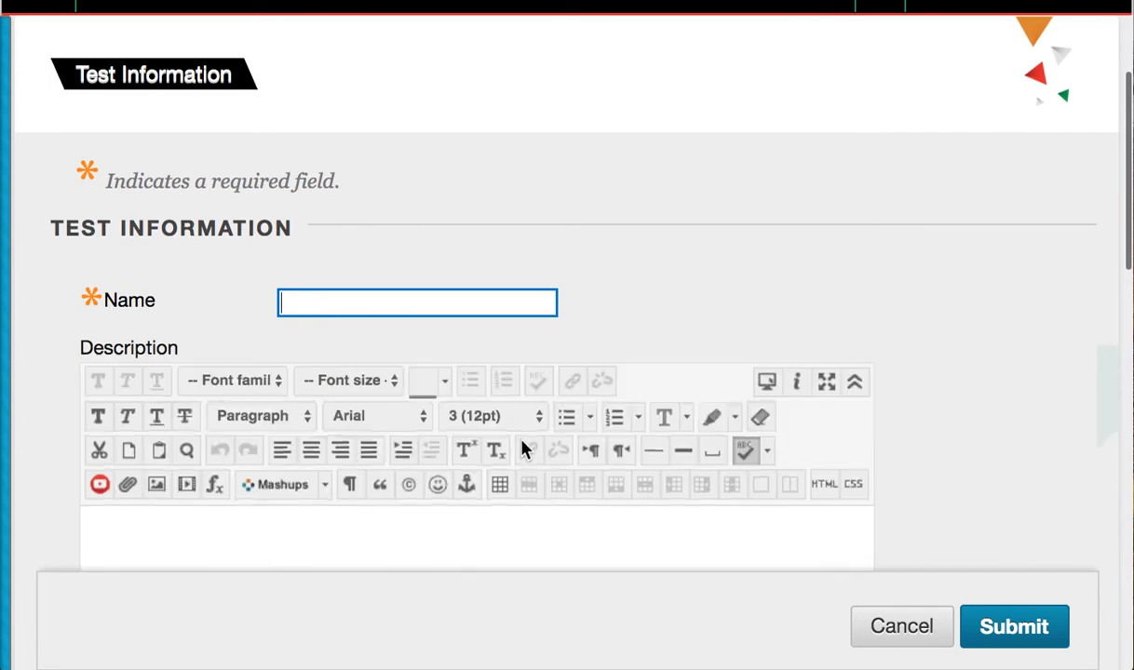
{"action": "type", "text": "Test 3"}
{"action": "scroll", "coordinate": [593, 461], "scroll_direction": "down", "scroll_amount": 8}
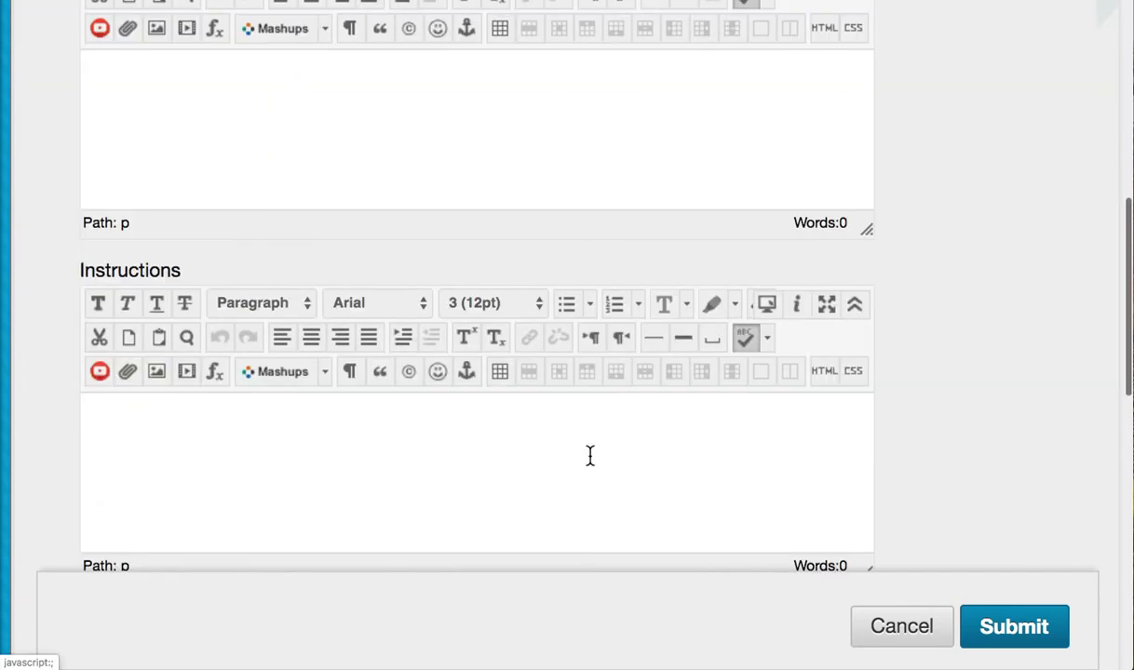
{"action": "scroll", "coordinate": [712, 303], "scroll_direction": "up", "scroll_amount": 10}
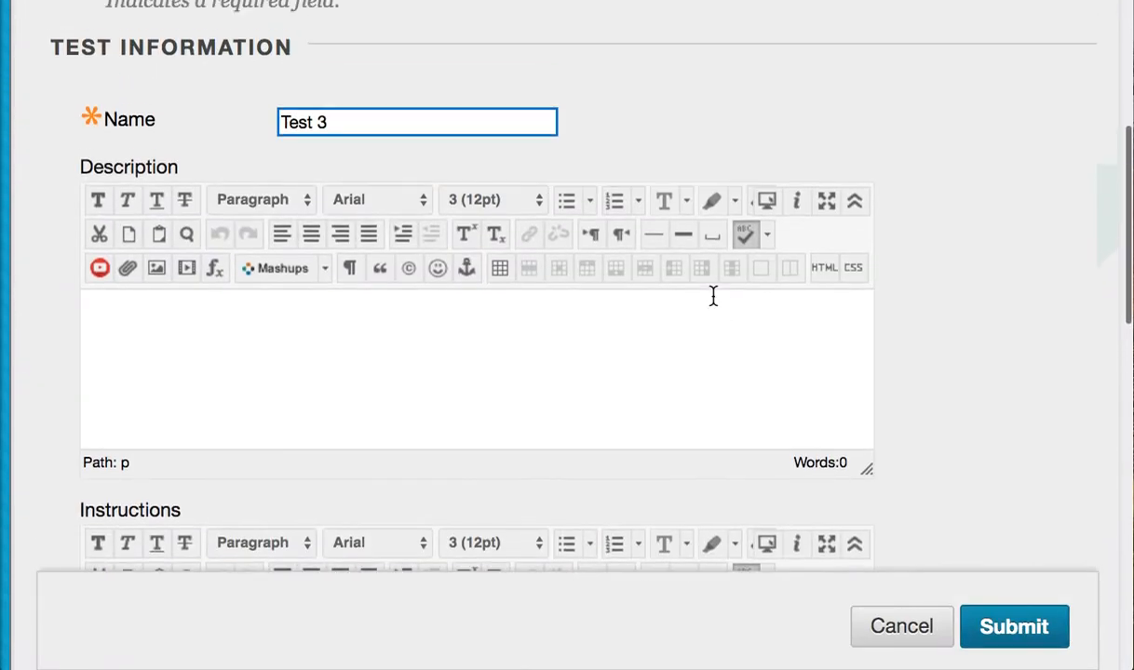
{"action": "scroll", "coordinate": [234, 363], "scroll_direction": "down", "scroll_amount": 3}
{"action": "scroll", "coordinate": [234, 362], "scroll_direction": "down", "scroll_amount": 5}
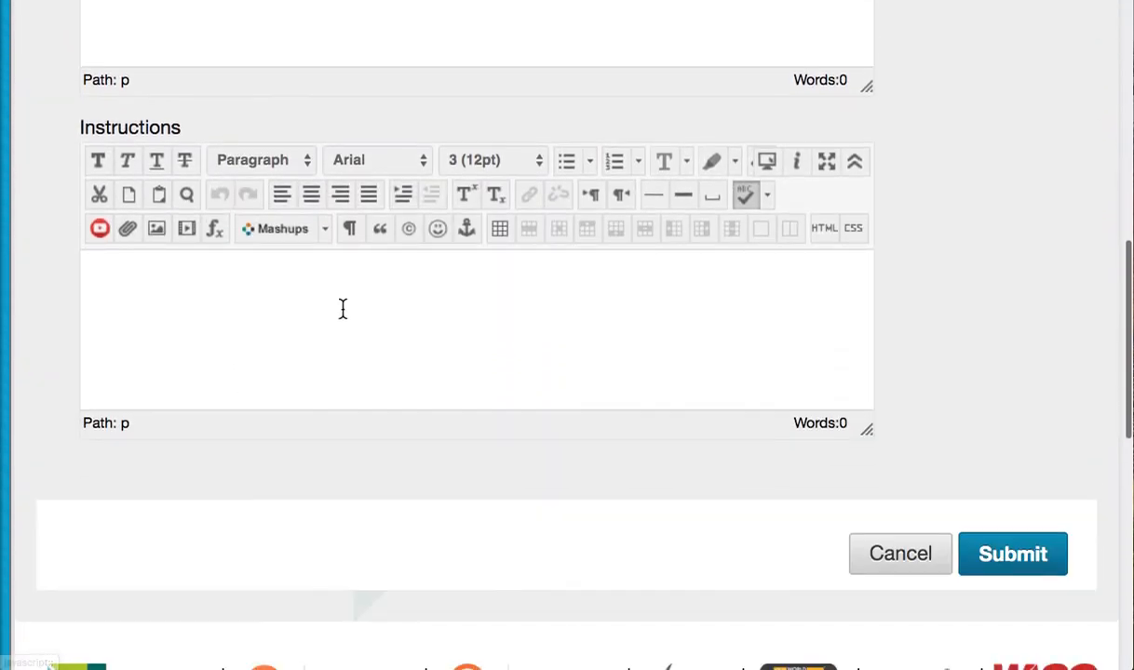
{"action": "left_click", "coordinate": [1024, 555]}
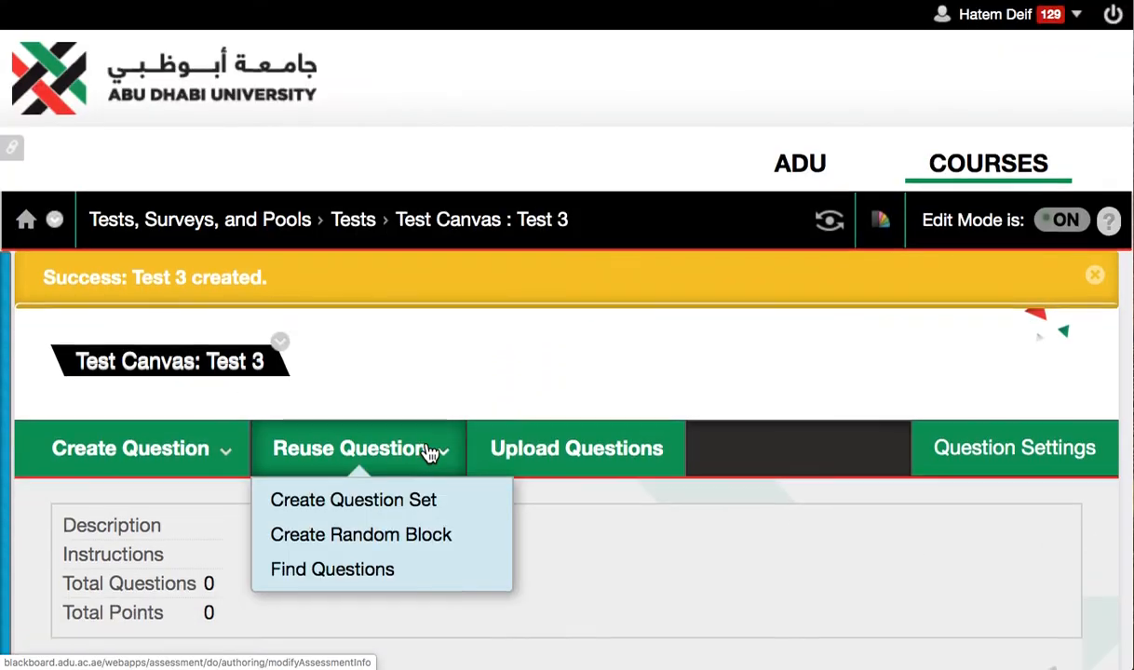
- Create a Multiple Choice question in Test 3 and give it the title "Choose one answer"
{"action": "scroll", "coordinate": [428, 451], "scroll_direction": "down", "scroll_amount": 5}
{"action": "left_click", "coordinate": [191, 82]}
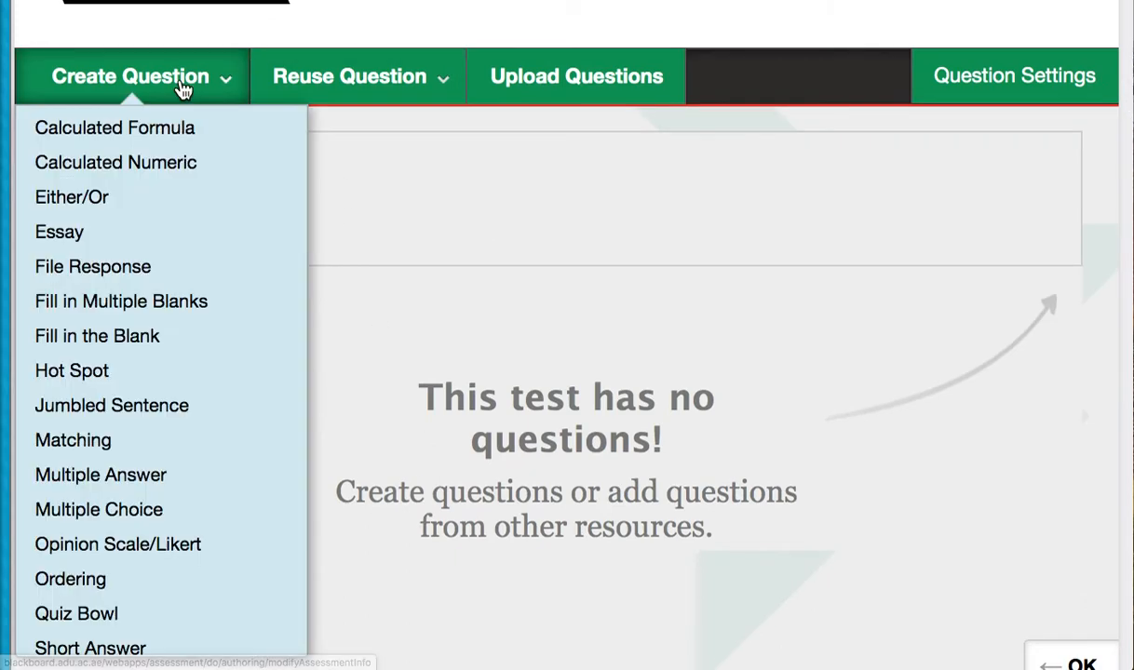
{"action": "left_click", "coordinate": [183, 509]}
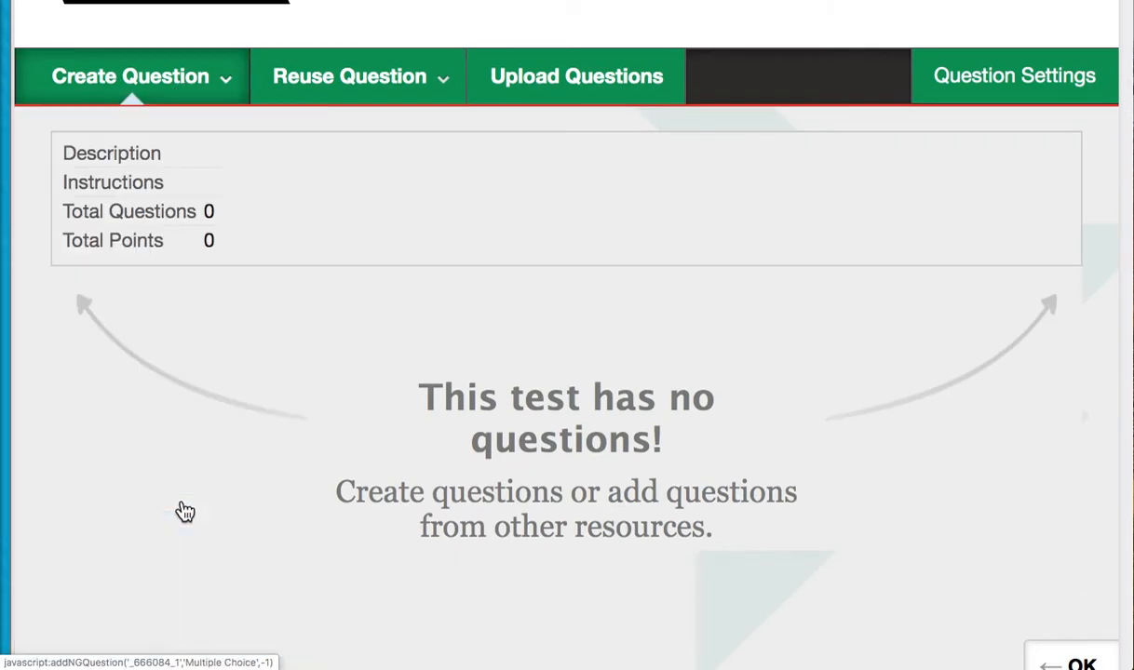
{"action": "scroll", "coordinate": [558, 460], "scroll_direction": "down", "scroll_amount": 10}
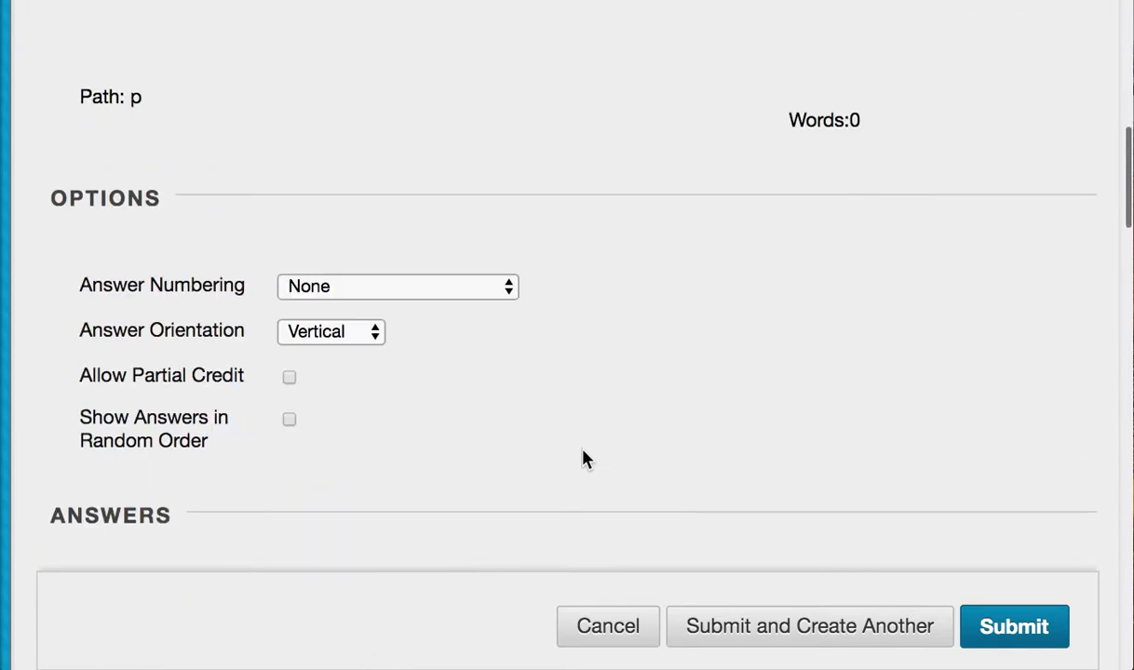
{"action": "scroll", "coordinate": [576, 458], "scroll_direction": "up", "scroll_amount": 10}
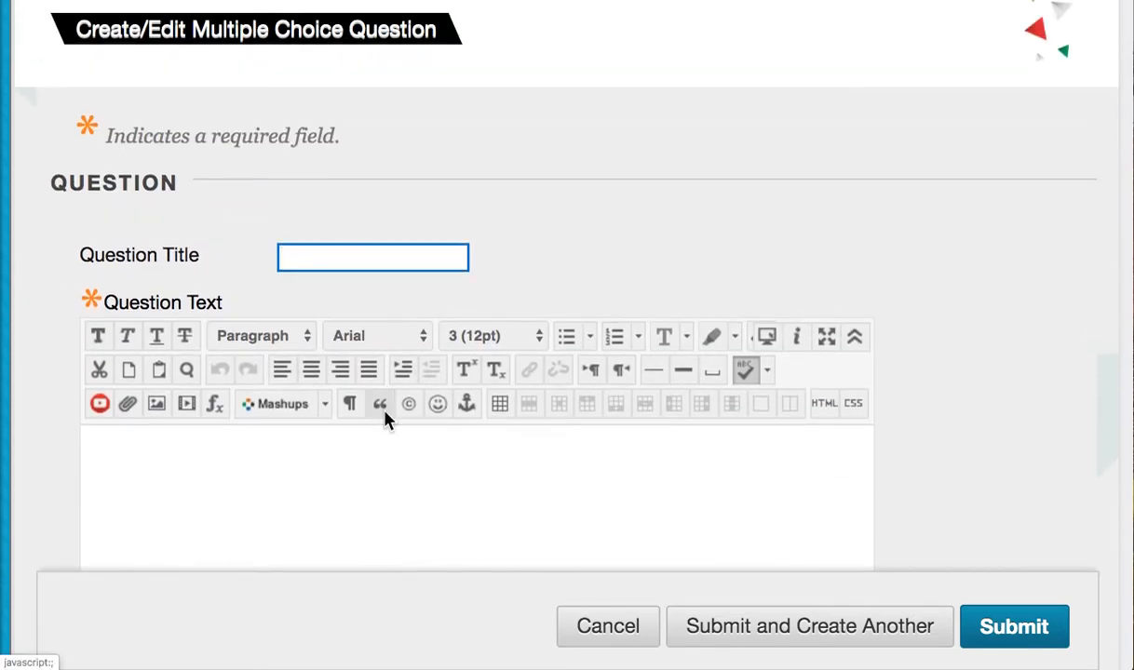
{"action": "type", "text": "Choose on"}
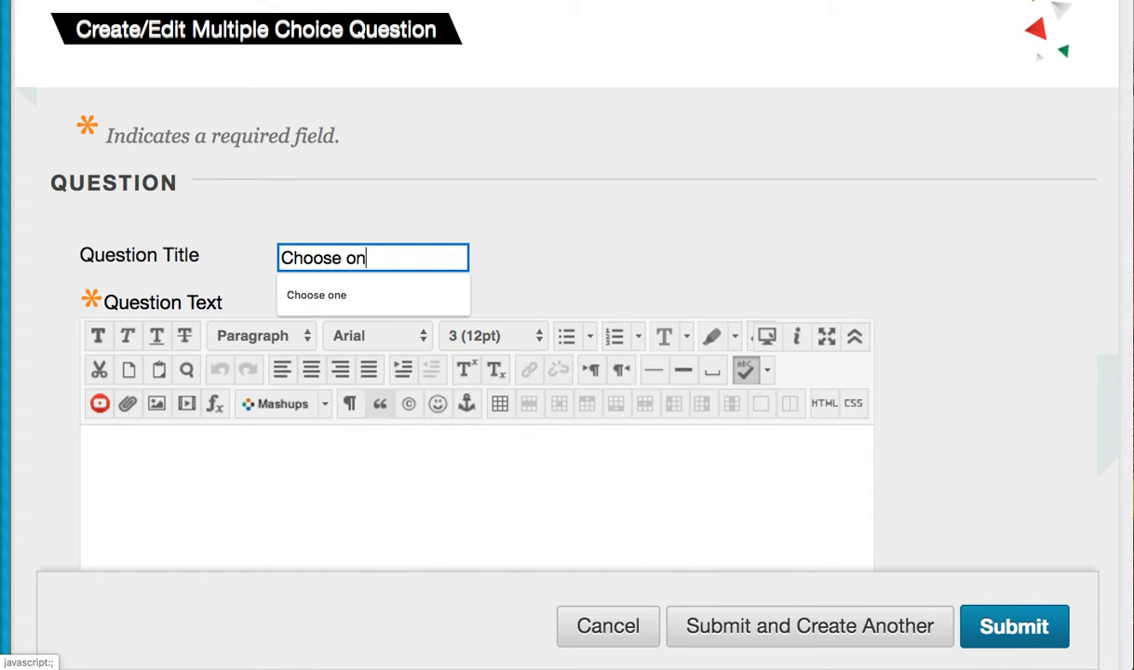
{"action": "type", "text": "e answer"}
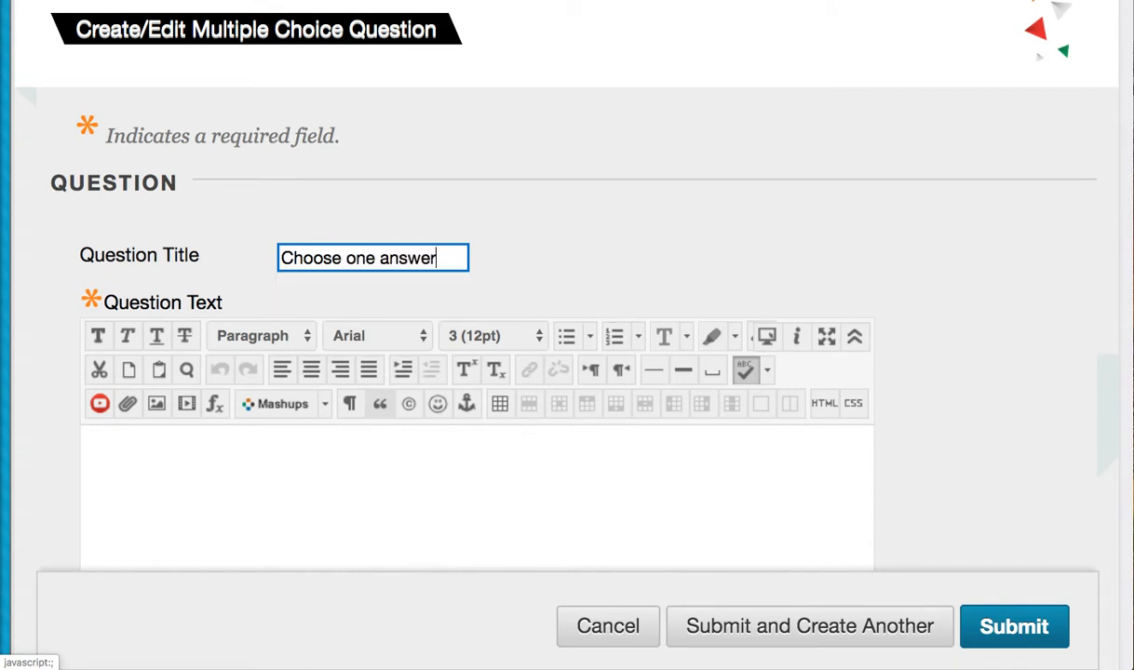
- Enter "What is better assessment?" as the question text
{"action": "left_click", "coordinate": [380, 489]}
{"action": "scroll", "coordinate": [380, 489], "scroll_direction": "down", "scroll_amount": 2}
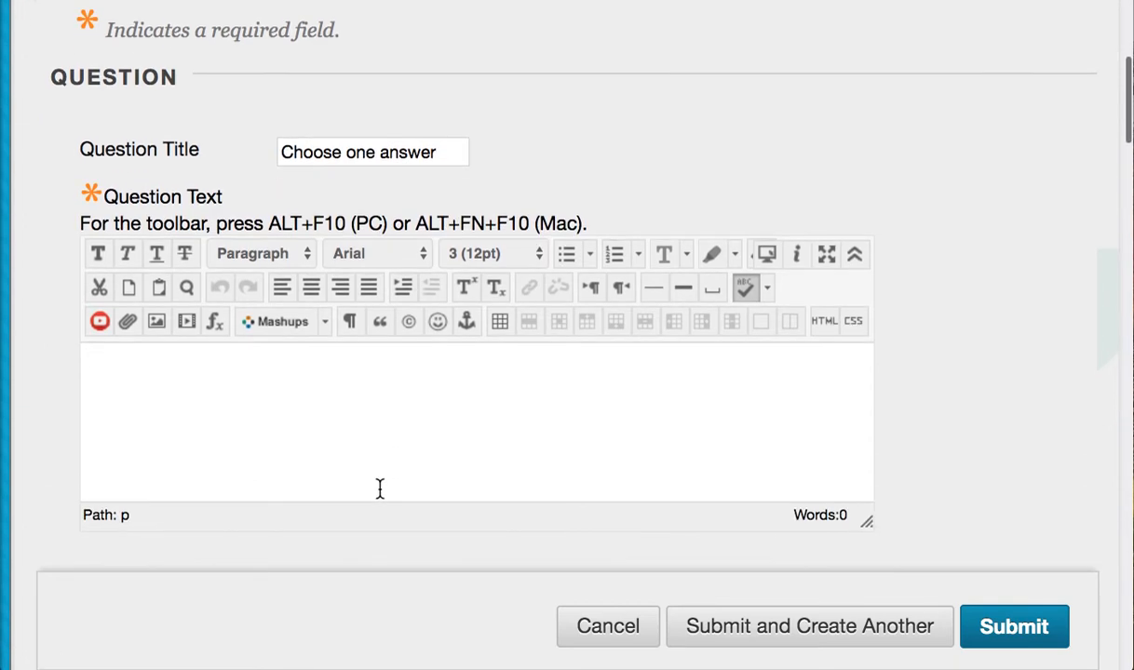
{"action": "type", "text": "What "}
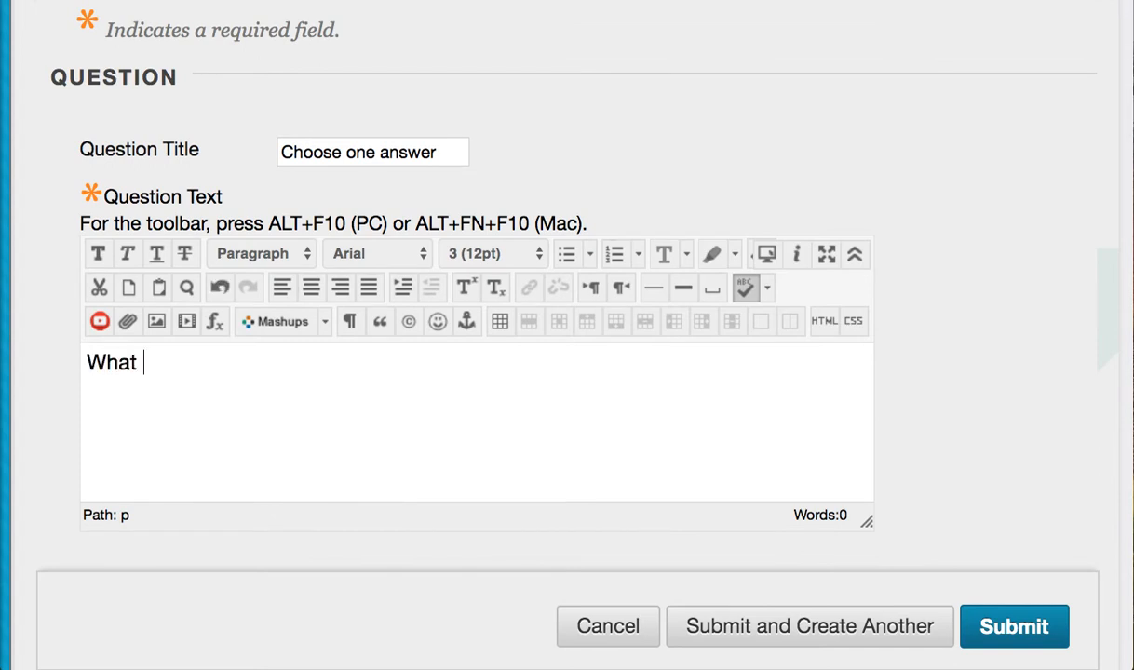
{"action": "type", "text": "is the be"}
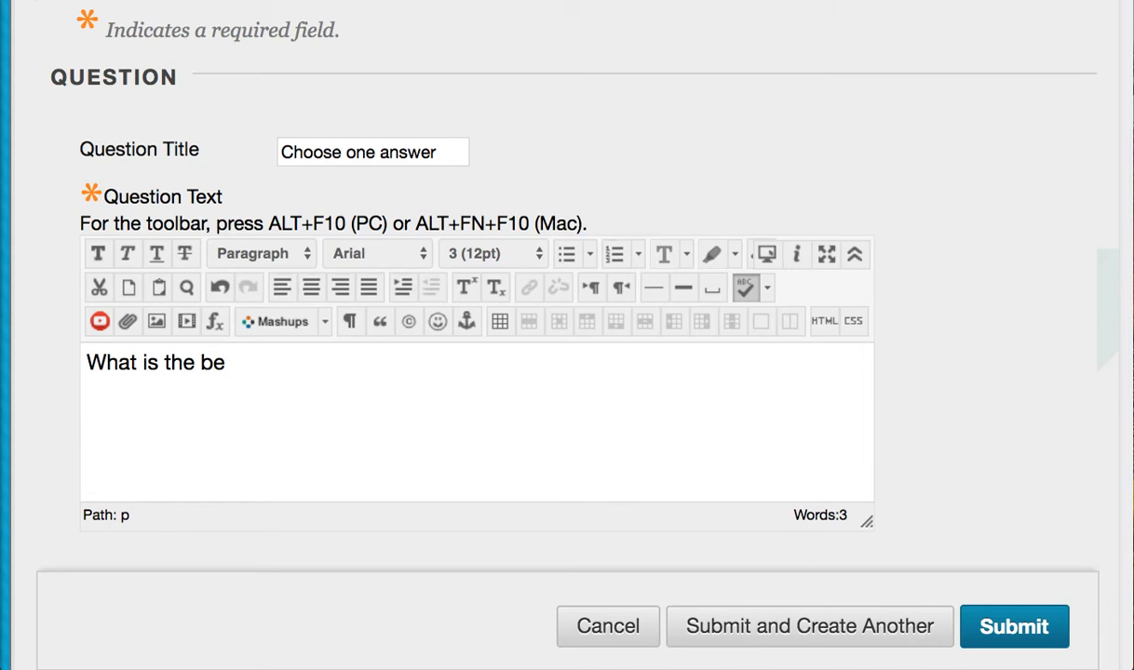
{"action": "key", "text": "BackSpace"}
{"action": "key", "text": "BackSpace"}
{"action": "key", "text": "BackSpace"}
{"action": "key", "text": "BackSpace"}
{"action": "key", "text": "BackSpace"}
{"action": "key", "text": "BackSpace"}
{"action": "type", "text": "better "}
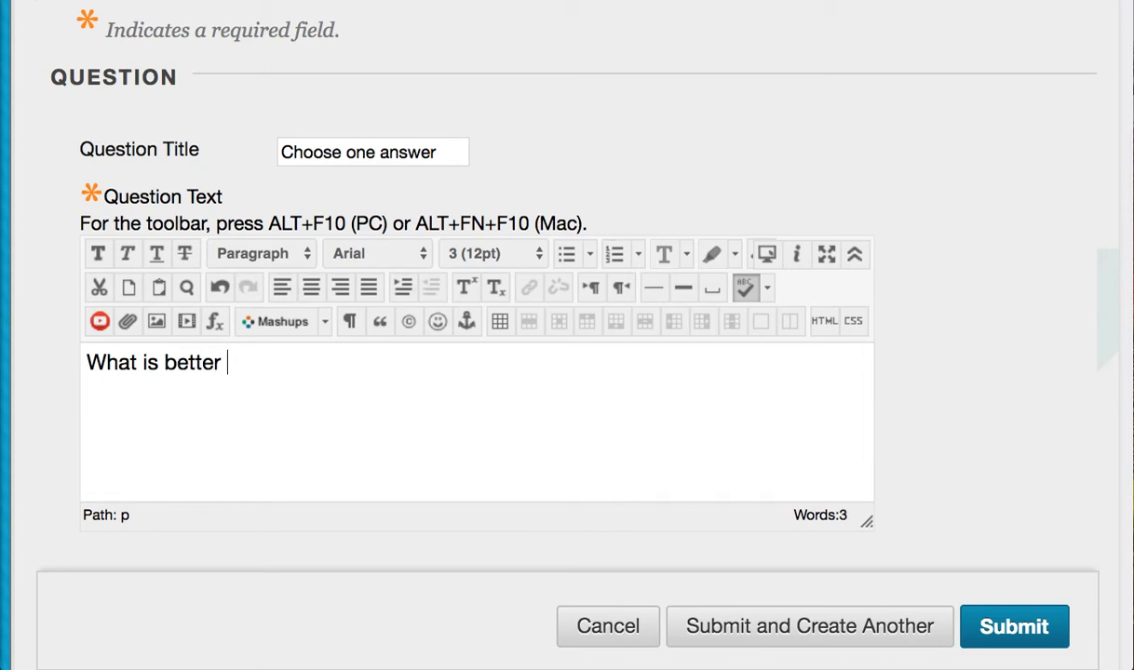
{"action": "type", "text": "assessment?"}
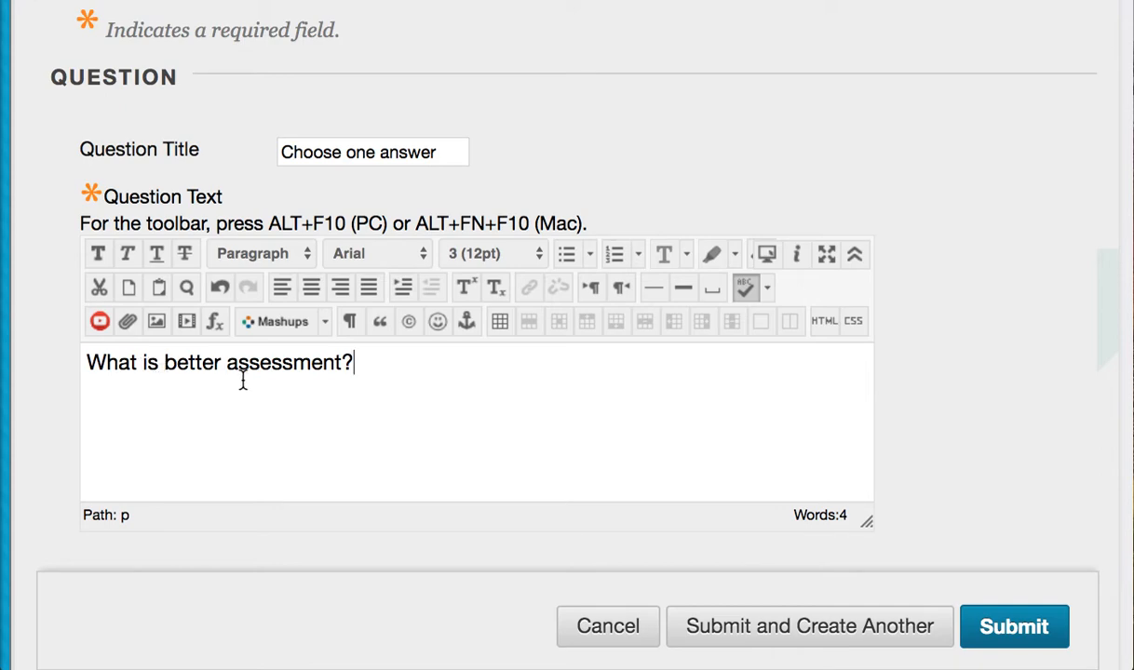
- Enter "online assessment" as Answer 1 and "on paper assessment" as Answer 2
{"action": "scroll", "coordinate": [468, 381], "scroll_direction": "down", "scroll_amount": 10}
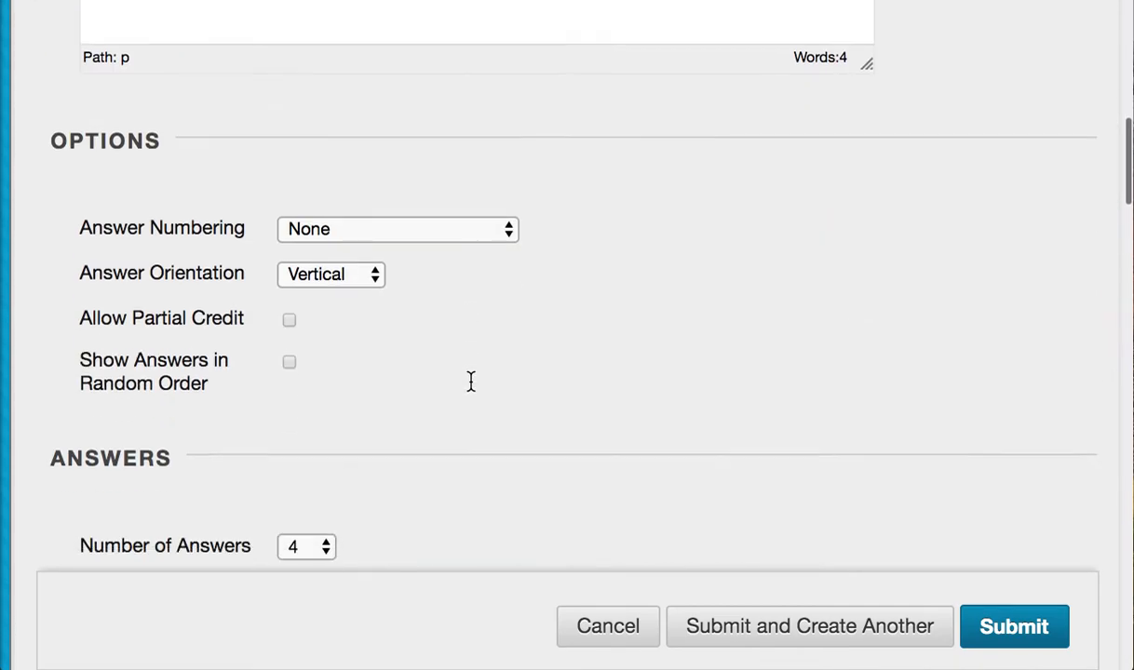
{"action": "left_click", "coordinate": [364, 452]}
{"action": "type", "text": "online assessment"}
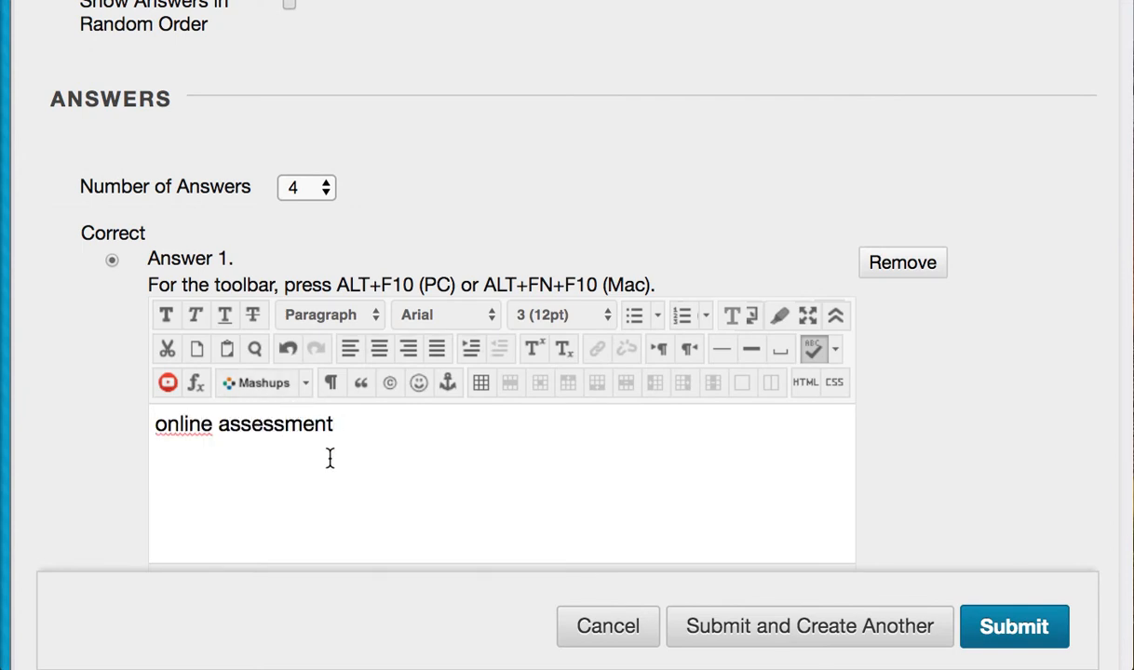
{"action": "scroll", "coordinate": [278, 456], "scroll_direction": "down", "scroll_amount": 5}
{"action": "left_click", "coordinate": [278, 454]}
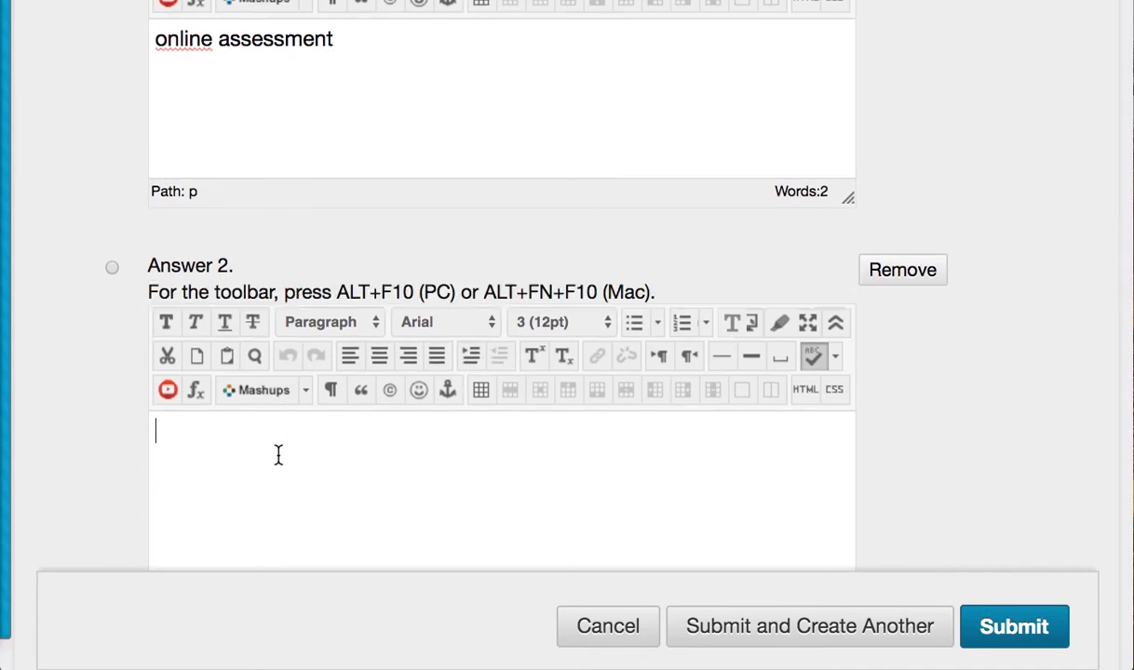
{"action": "type", "text": "on pa"}
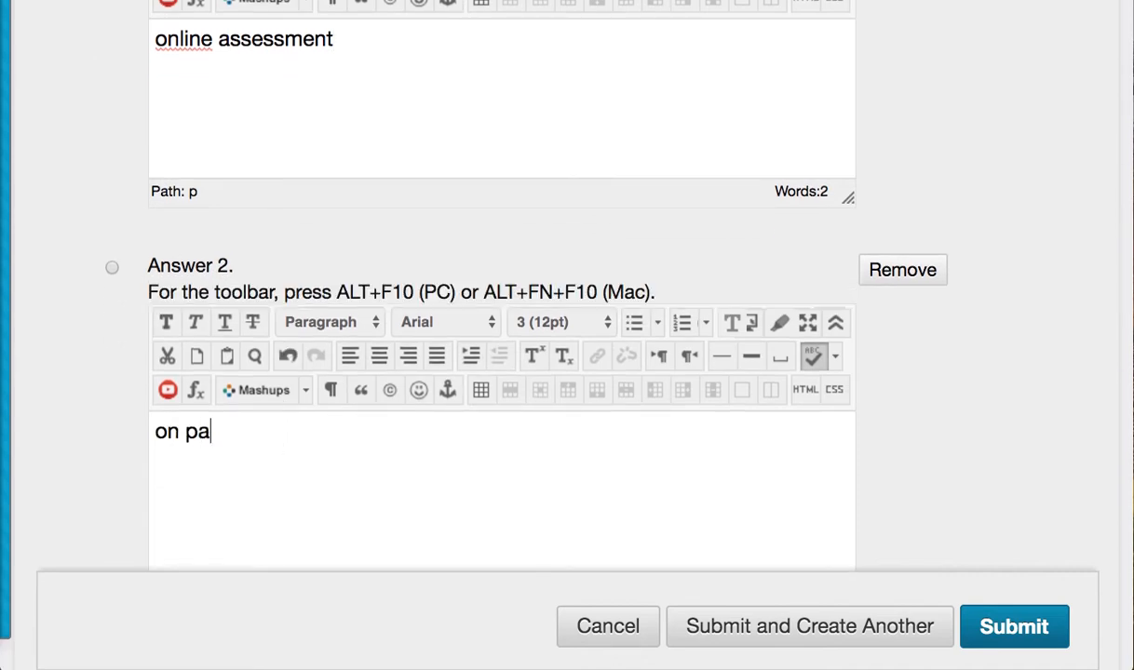
{"action": "type", "text": "paer assessment"}
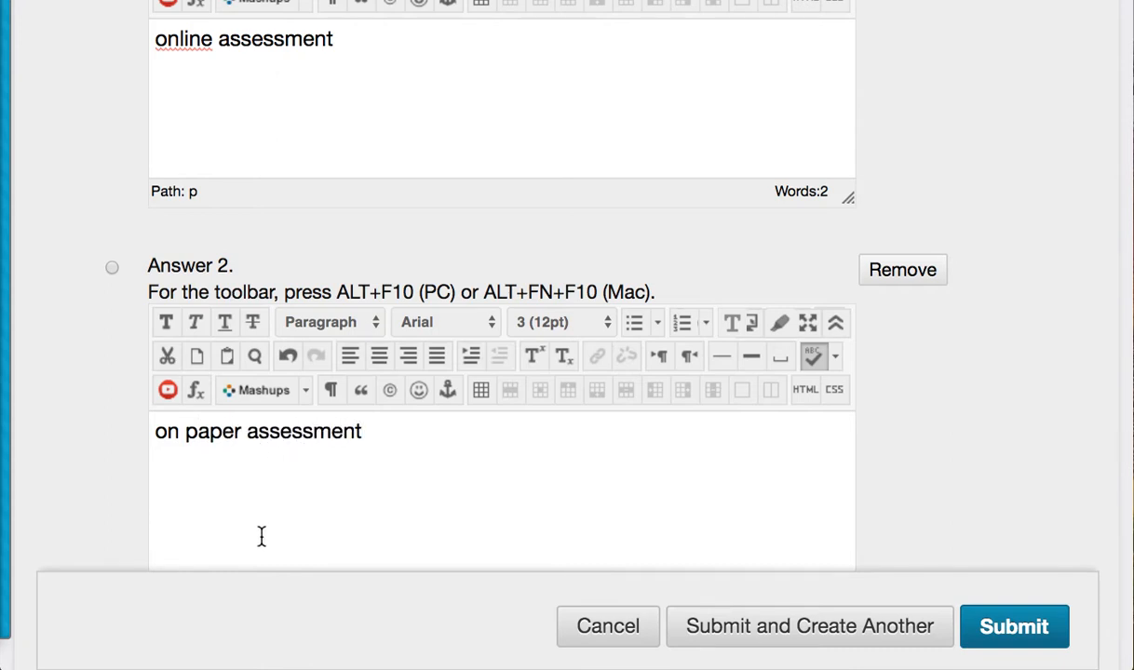
- Enter "during class assessment" as Answer 3 and "something else" as Answer 4
{"action": "scroll", "coordinate": [261, 536], "scroll_direction": "down", "scroll_amount": 5}
{"action": "left_click", "coordinate": [311, 477]}
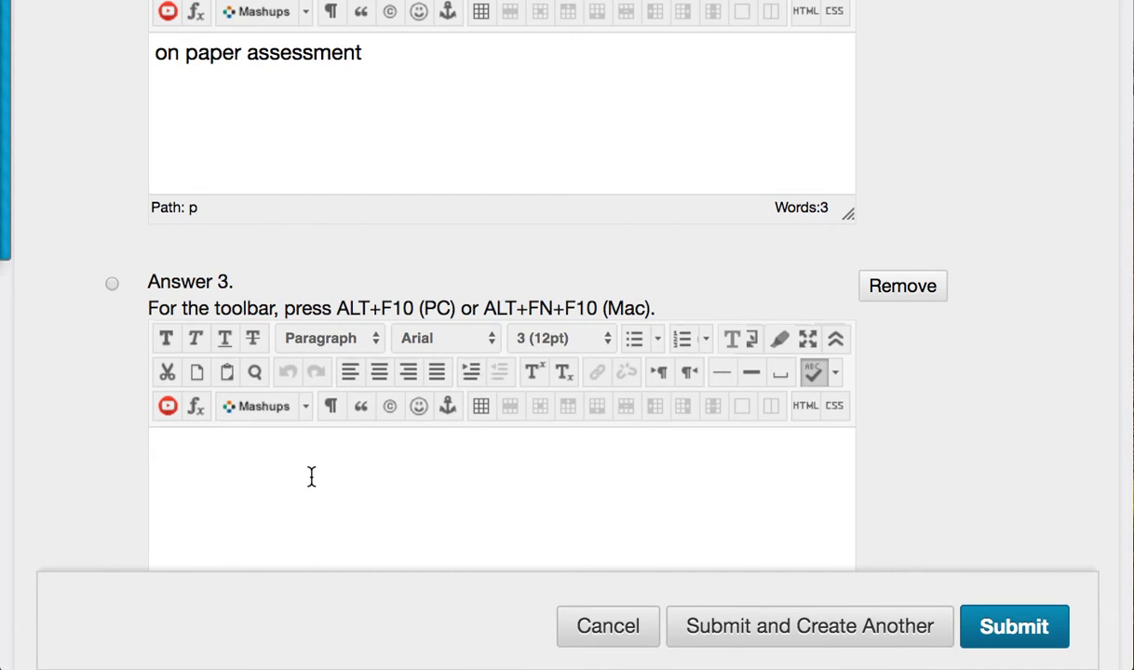
{"action": "type", "text": "during class a"}
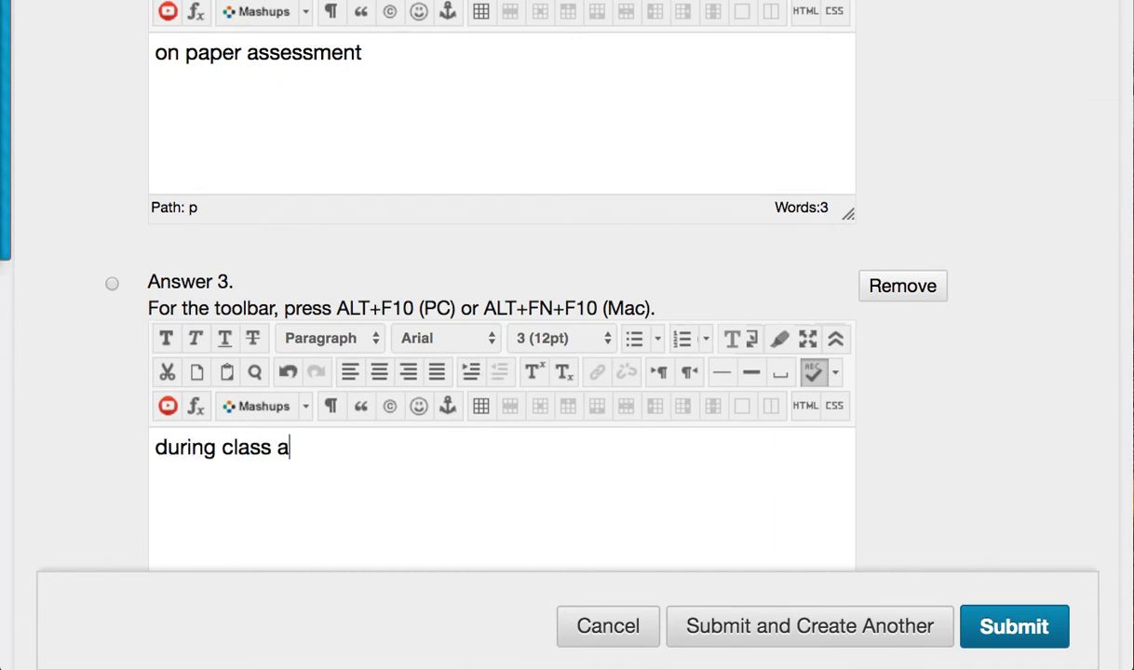
{"action": "type", "text": "ssessment"}
{"action": "scroll", "coordinate": [308, 474], "scroll_direction": "down", "scroll_amount": 5}
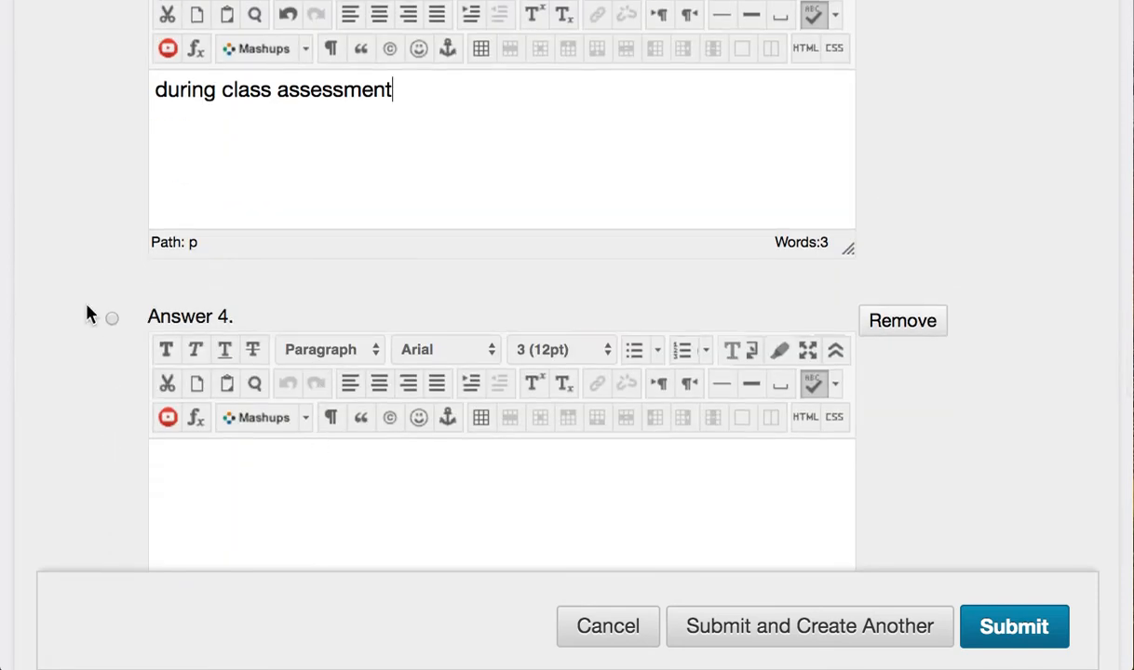
{"action": "left_click", "coordinate": [242, 460]}
{"action": "type", "text": "something else"}
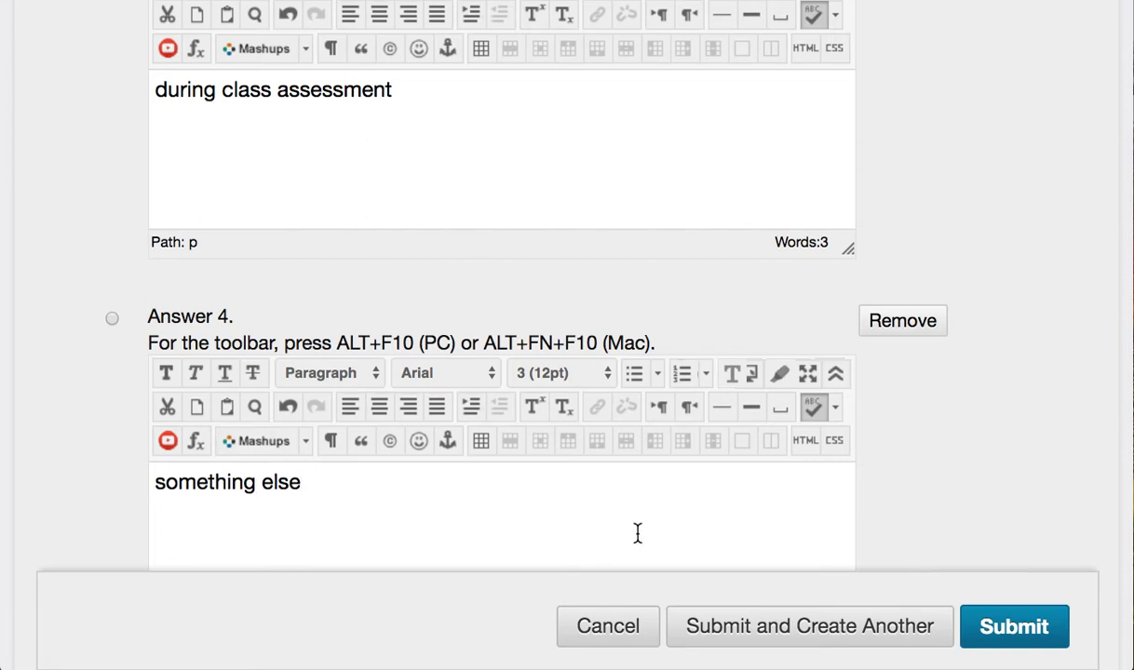
{"action": "scroll", "coordinate": [635, 532], "scroll_direction": "down", "scroll_amount": 8}
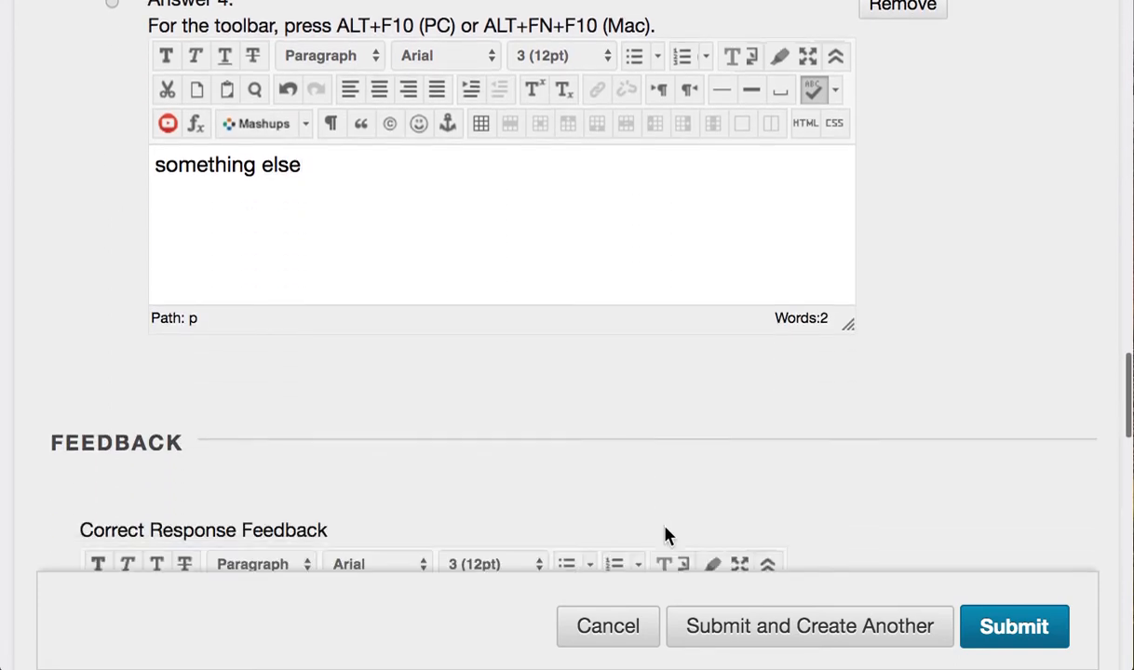
{"action": "scroll", "coordinate": [698, 528], "scroll_direction": "down", "scroll_amount": 3}
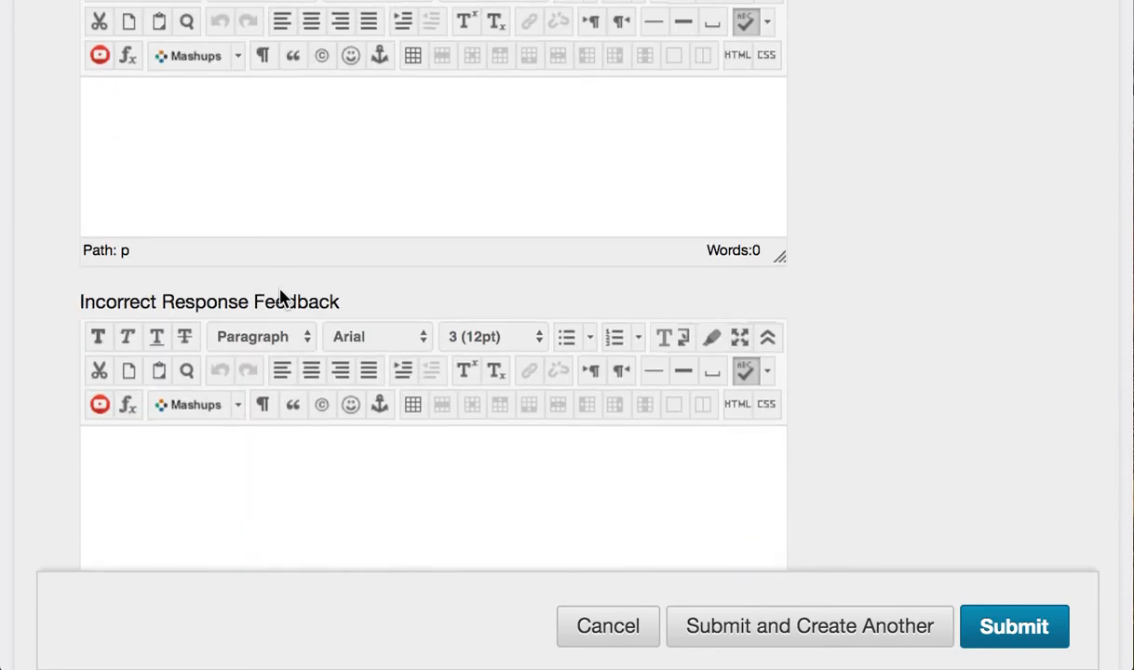
- Leave the feedback, categories and instructor notes empty and submit the multiple choice question
{"action": "scroll", "coordinate": [283, 296], "scroll_direction": "up", "scroll_amount": 2}
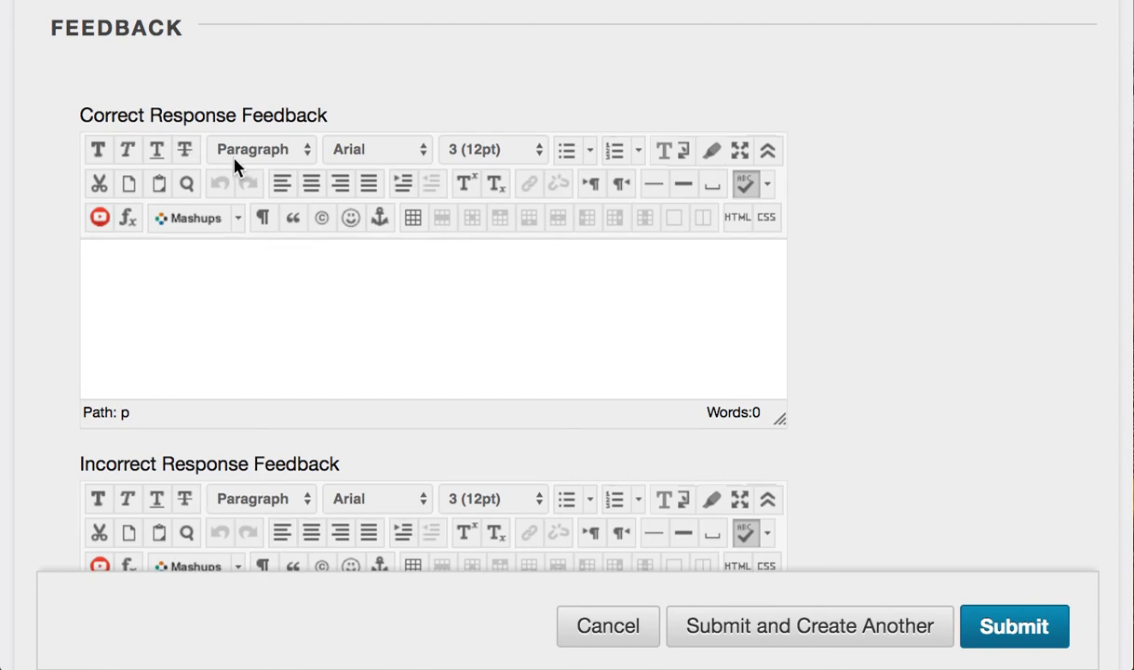
{"action": "scroll", "coordinate": [427, 295], "scroll_direction": "down", "scroll_amount": 5}
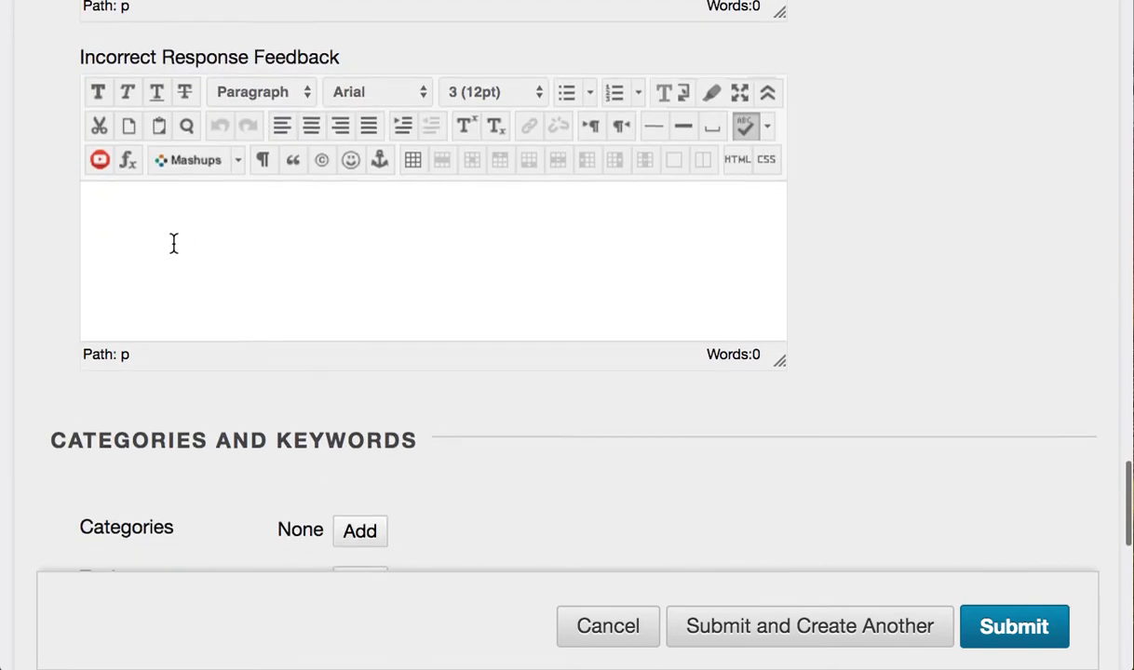
{"action": "scroll", "coordinate": [911, 411], "scroll_direction": "down", "scroll_amount": 8}
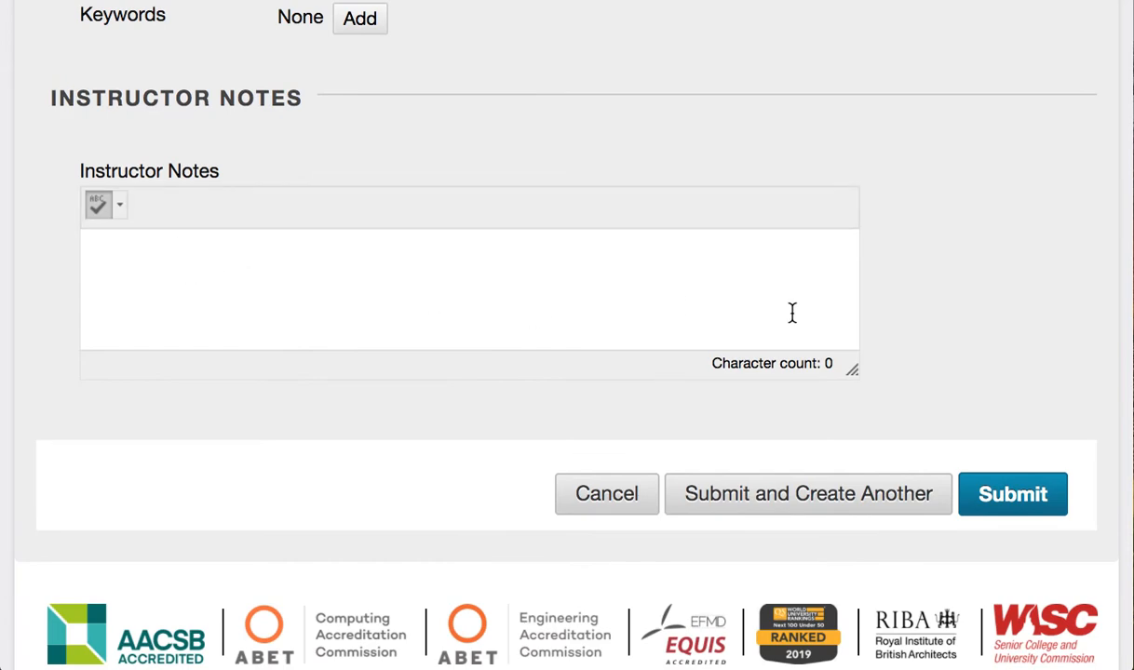
{"action": "left_click", "coordinate": [1004, 512]}
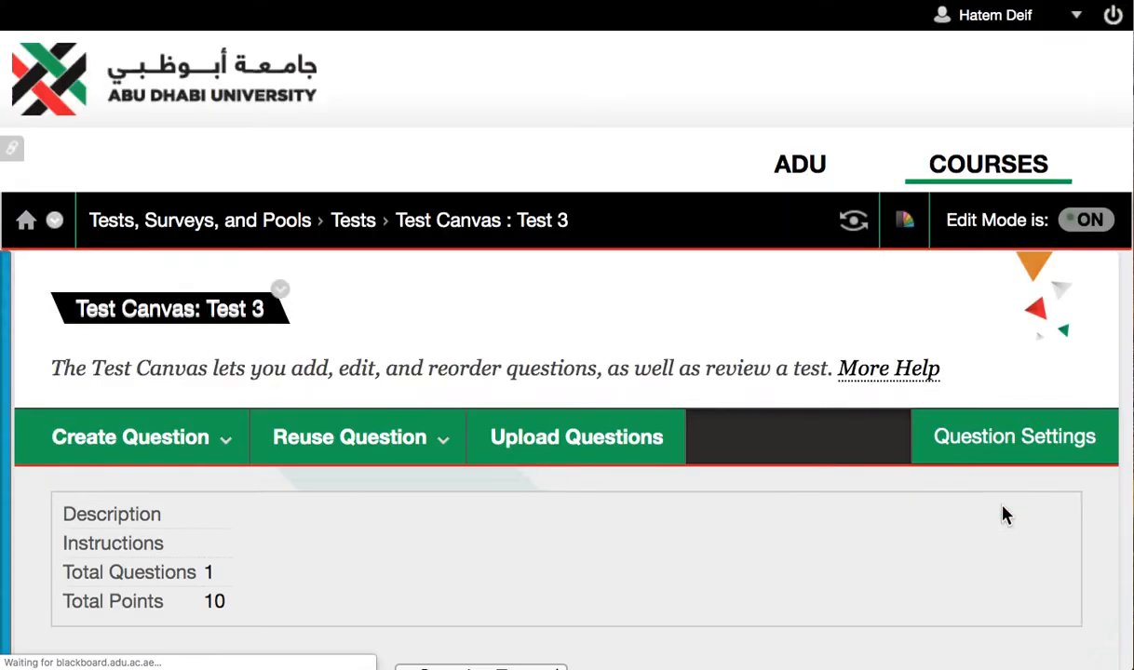
- Set the points of question 1 in Test 3 to 1
{"action": "scroll", "coordinate": [484, 465], "scroll_direction": "down", "scroll_amount": 5}
{"action": "scroll", "coordinate": [559, 414], "scroll_direction": "down", "scroll_amount": 1}
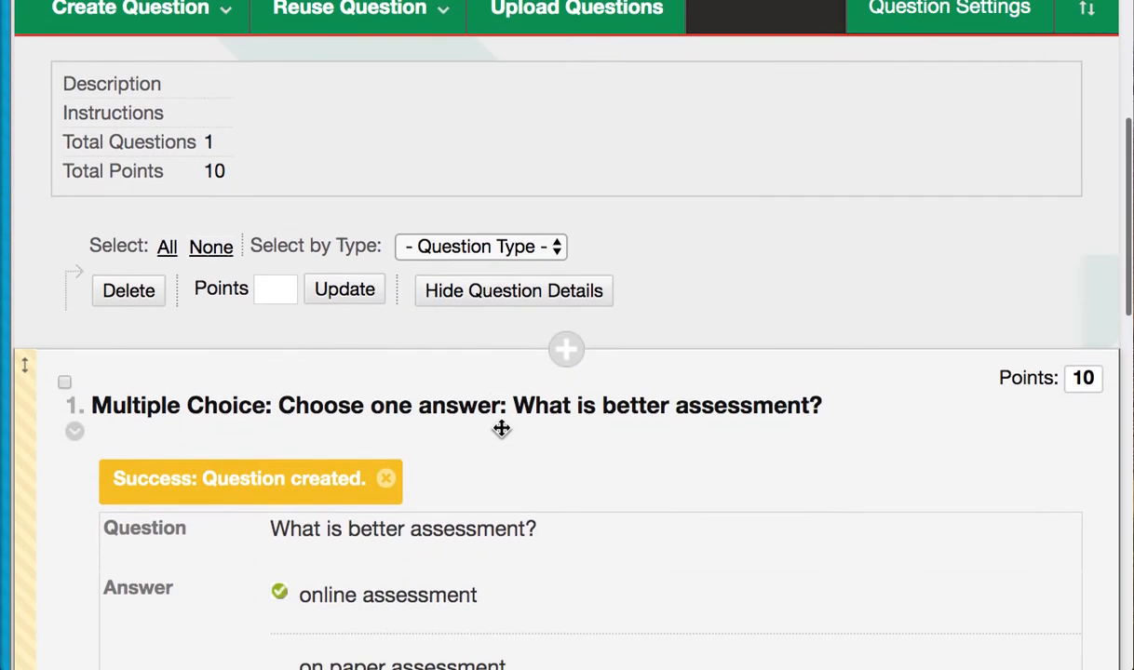
{"action": "left_click", "coordinate": [1085, 379]}
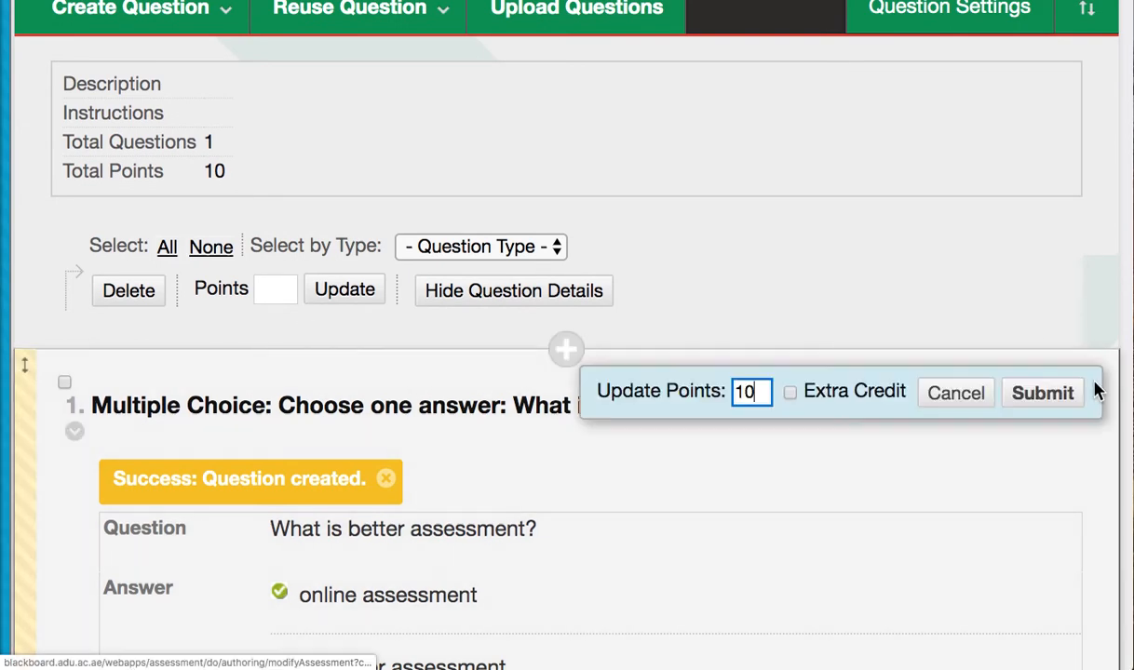
{"action": "key", "text": "BackSpace"}
{"action": "key", "text": "Return"}
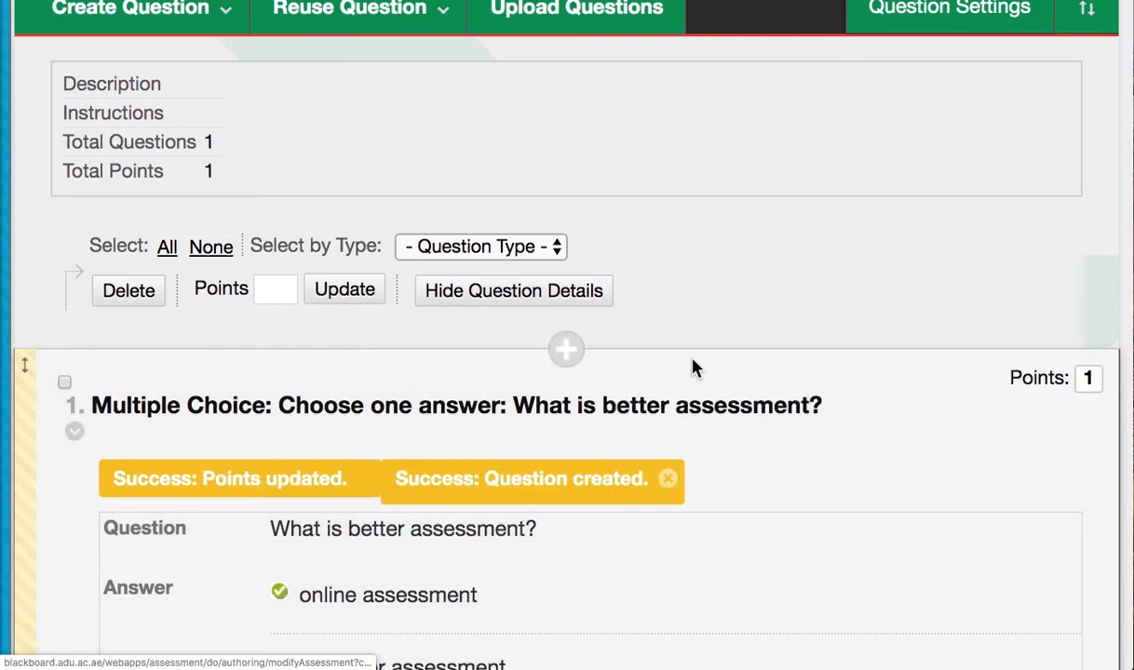
- Finish editing Test 3 and return to the course's list of tests
{"action": "scroll", "coordinate": [506, 384], "scroll_direction": "down", "scroll_amount": 5}
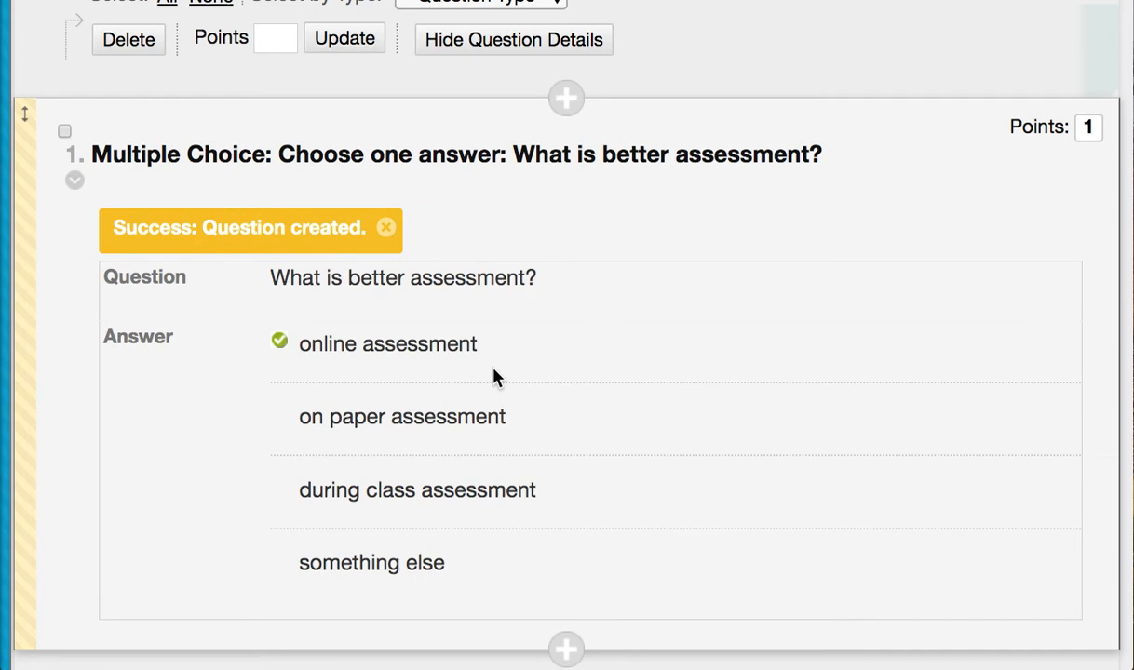
{"action": "scroll", "coordinate": [580, 380], "scroll_direction": "down", "scroll_amount": 6}
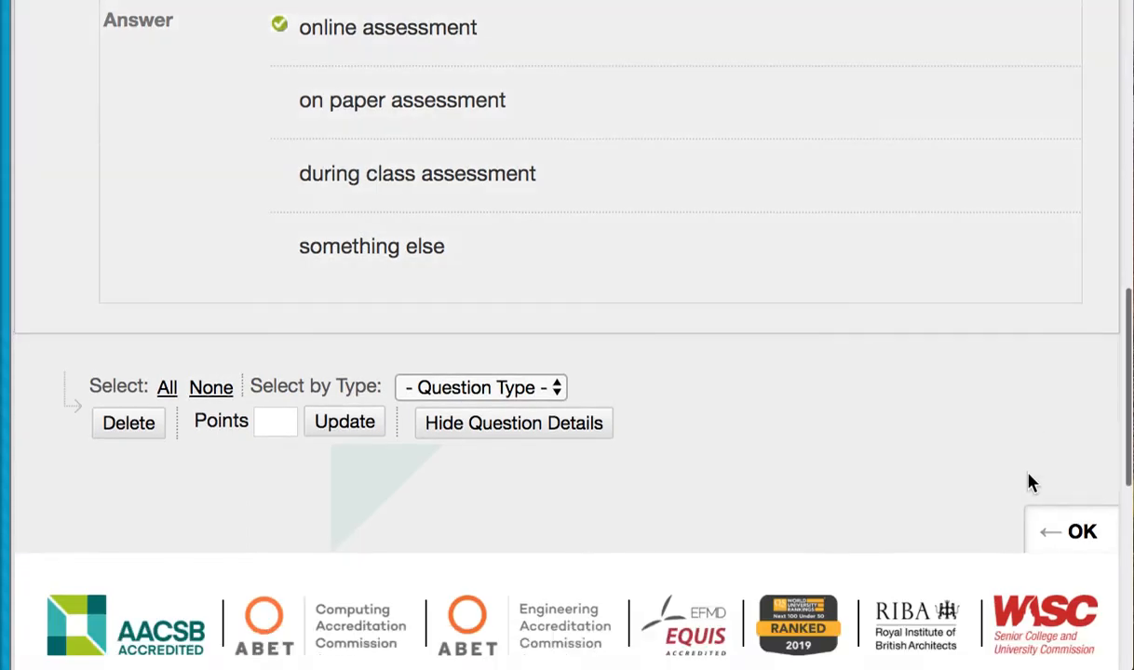
{"action": "scroll", "coordinate": [1070, 507], "scroll_direction": "down", "scroll_amount": 1}
{"action": "left_click", "coordinate": [1071, 506]}
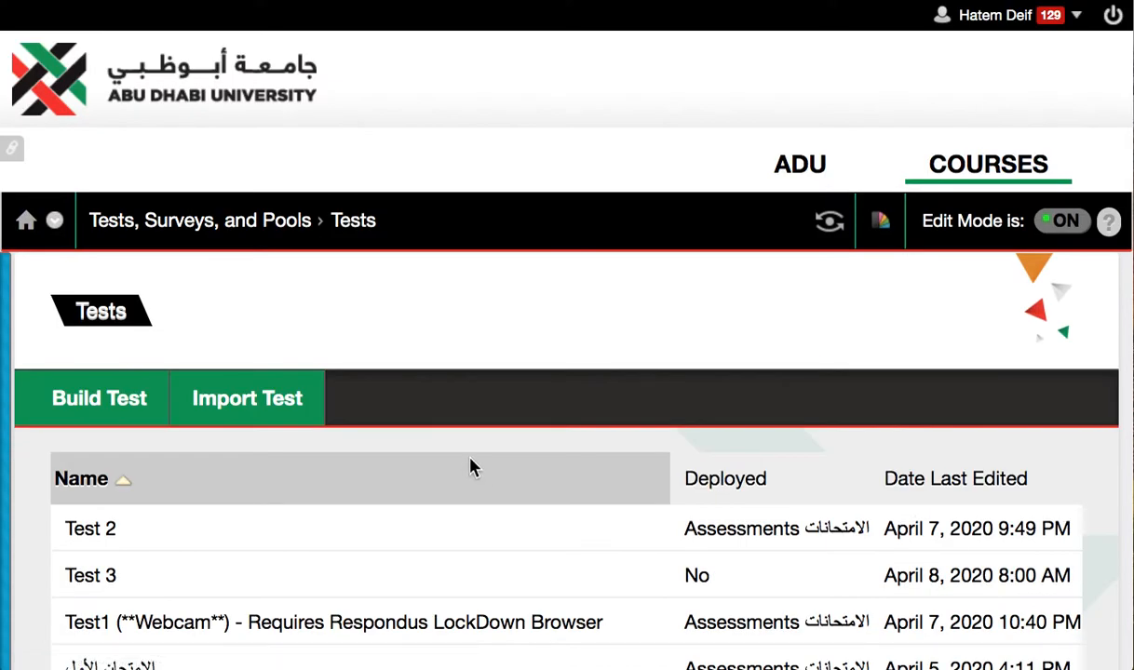
{"action": "scroll", "coordinate": [470, 465], "scroll_direction": "down", "scroll_amount": 5}
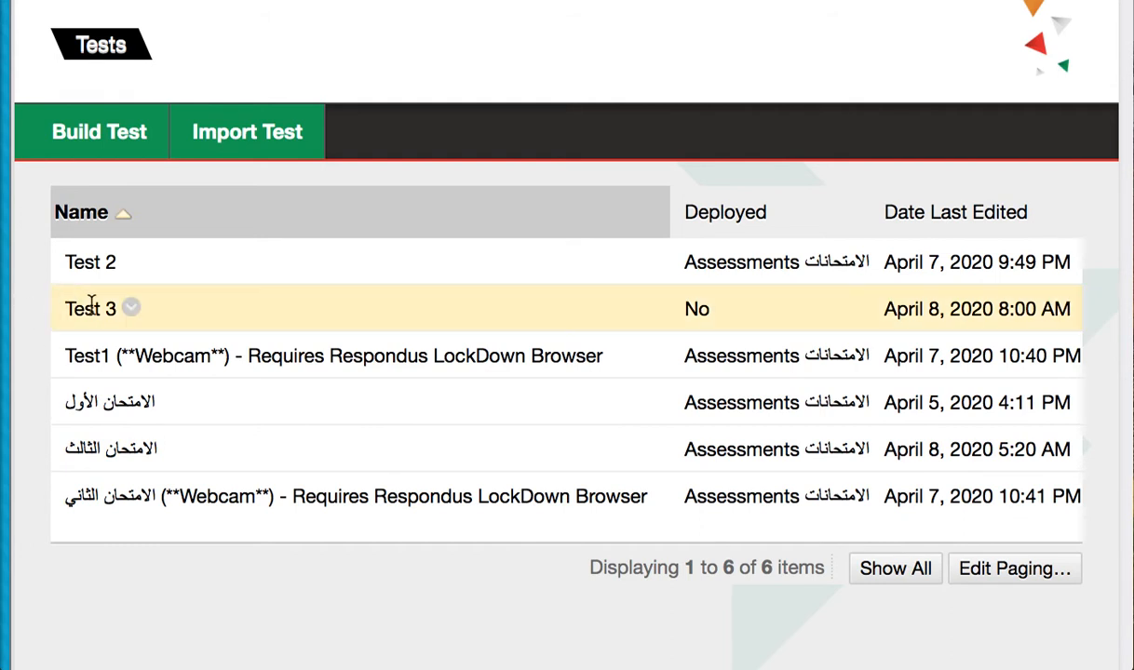
- Go to the course's Content area and open its Assessments folder
{"action": "left_click", "coordinate": [11, 261]}
{"action": "left_click", "coordinate": [51, 193]}
{"action": "left_click", "coordinate": [663, 398]}
{"action": "scroll", "coordinate": [564, 391], "scroll_direction": "down", "scroll_amount": 1}
{"action": "scroll", "coordinate": [564, 391], "scroll_direction": "down", "scroll_amount": 4}
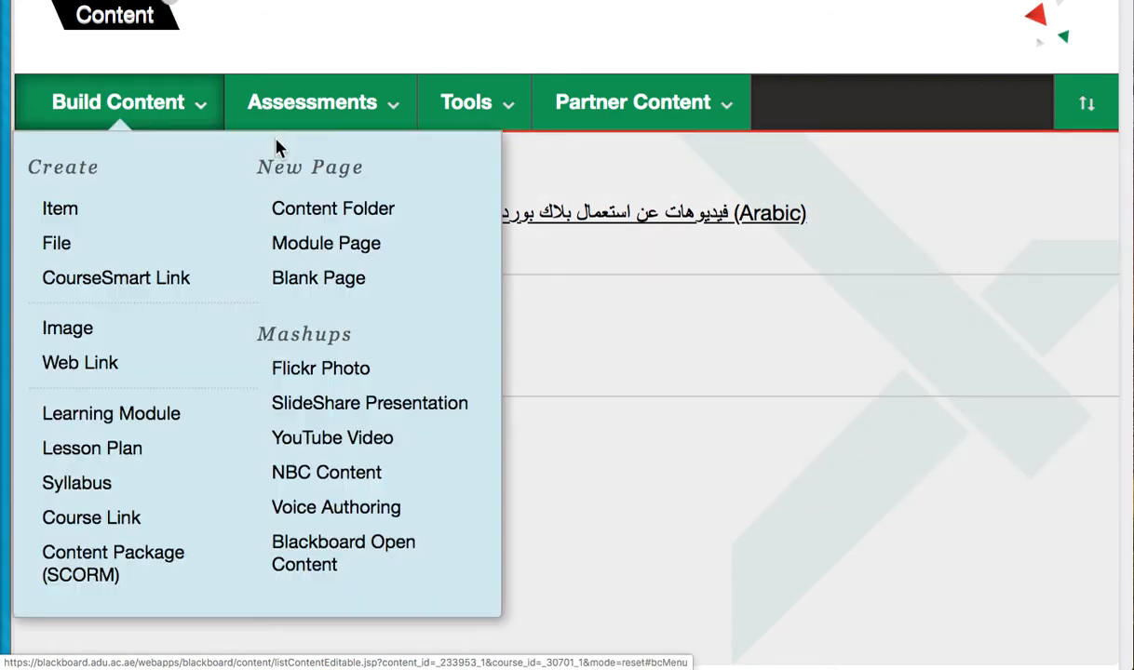
{"action": "mouse_move", "coordinate": [283, 110]}
{"action": "scroll", "coordinate": [276, 138], "scroll_direction": "down", "scroll_amount": 1}
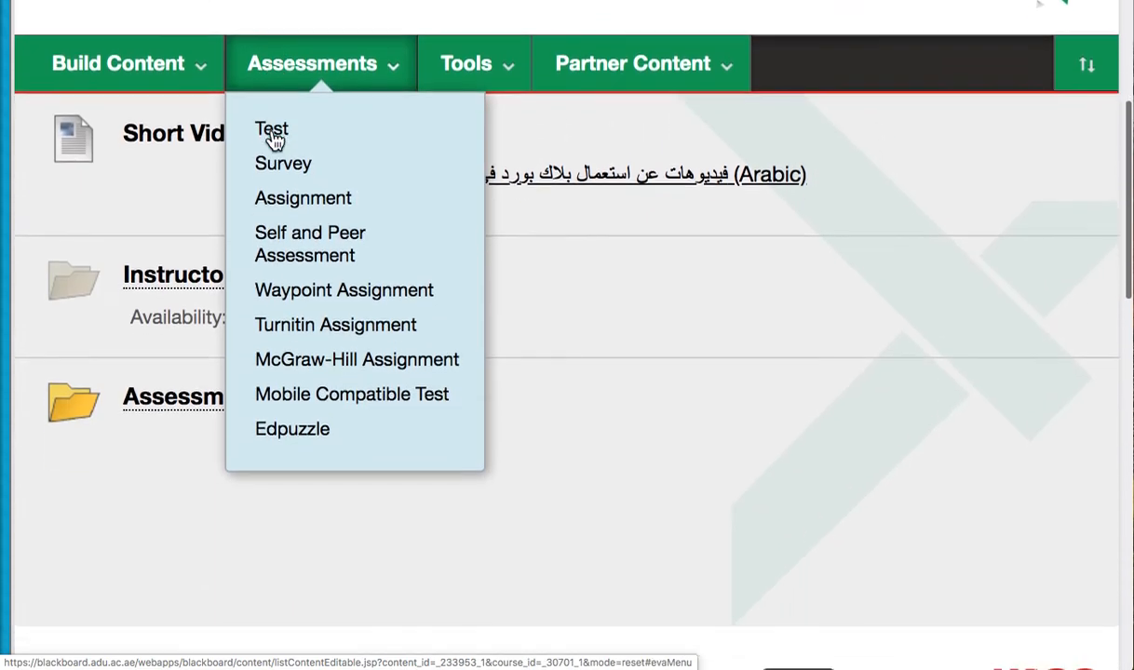
{"action": "left_click", "coordinate": [215, 398]}
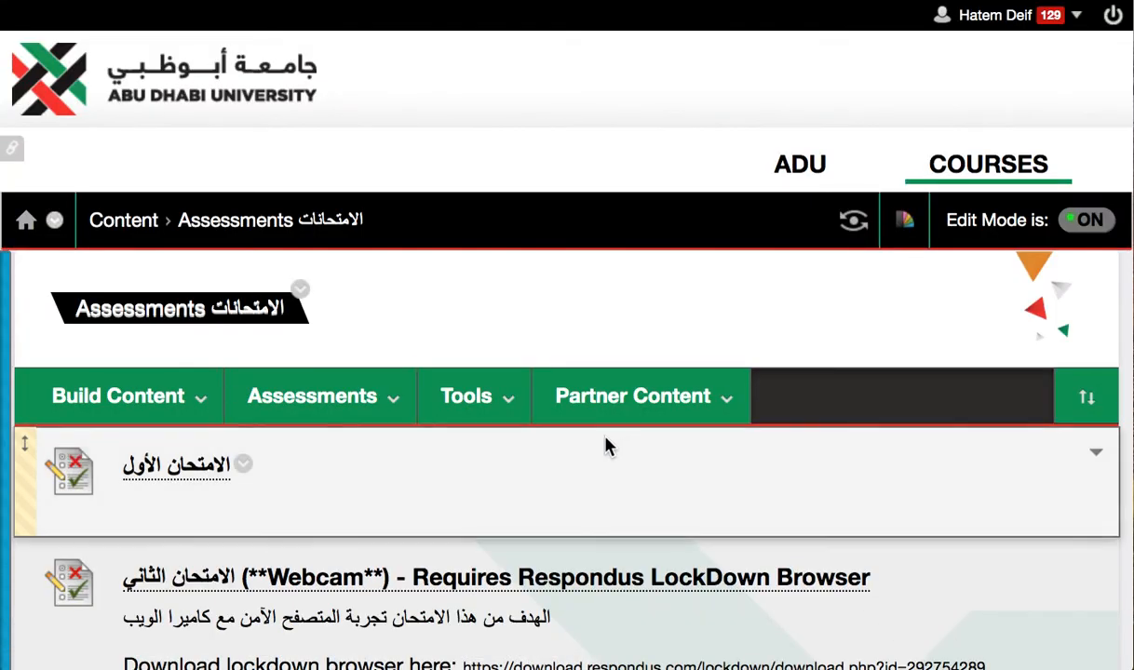
- Add the existing Test 3 as a test in the Assessments folder
{"action": "scroll", "coordinate": [609, 447], "scroll_direction": "down", "scroll_amount": 10}
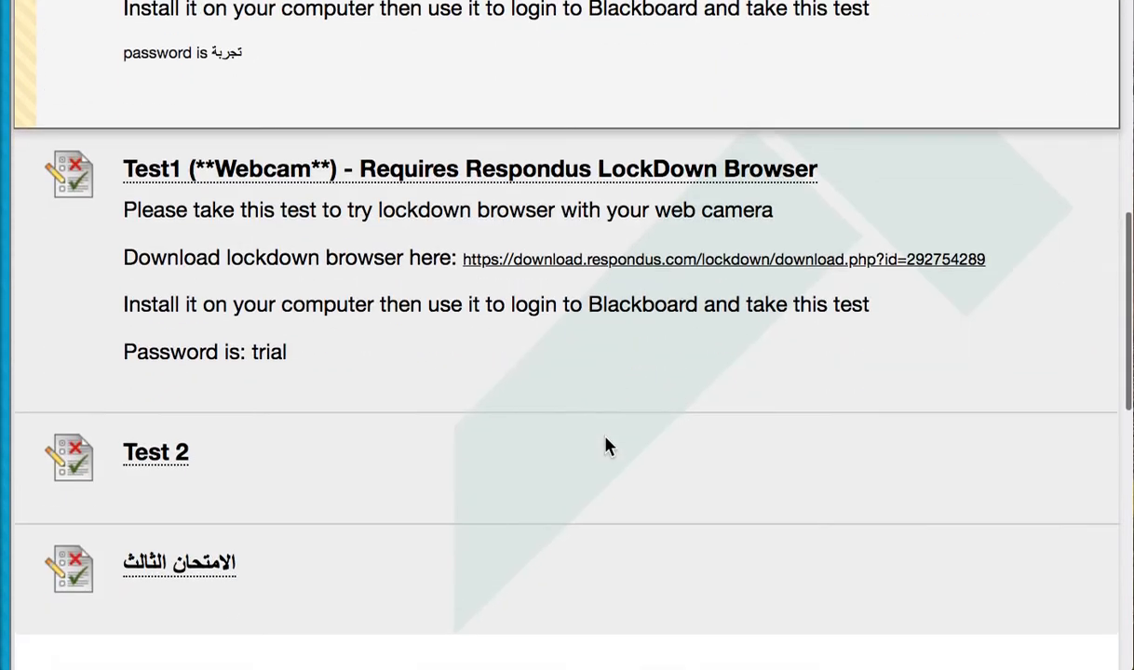
{"action": "scroll", "coordinate": [610, 448], "scroll_direction": "up", "scroll_amount": 6}
{"action": "mouse_move", "coordinate": [289, 151]}
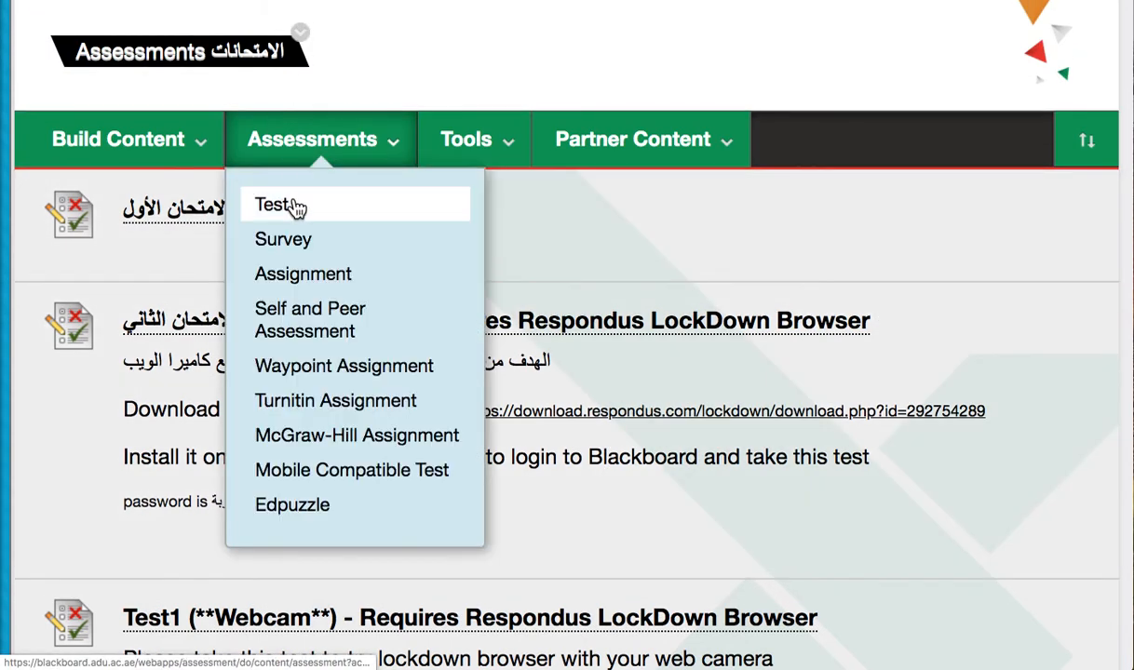
{"action": "left_click", "coordinate": [295, 207]}
{"action": "scroll", "coordinate": [522, 361], "scroll_direction": "down", "scroll_amount": 5}
{"action": "left_click", "coordinate": [312, 219]}
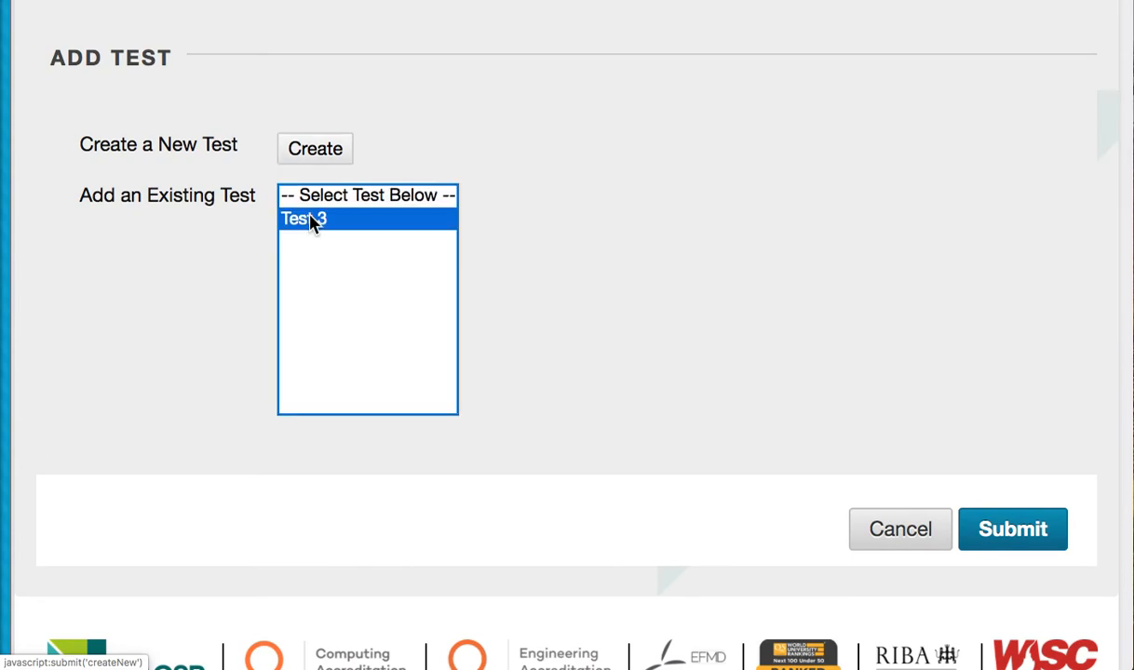
{"action": "left_click", "coordinate": [1024, 538]}
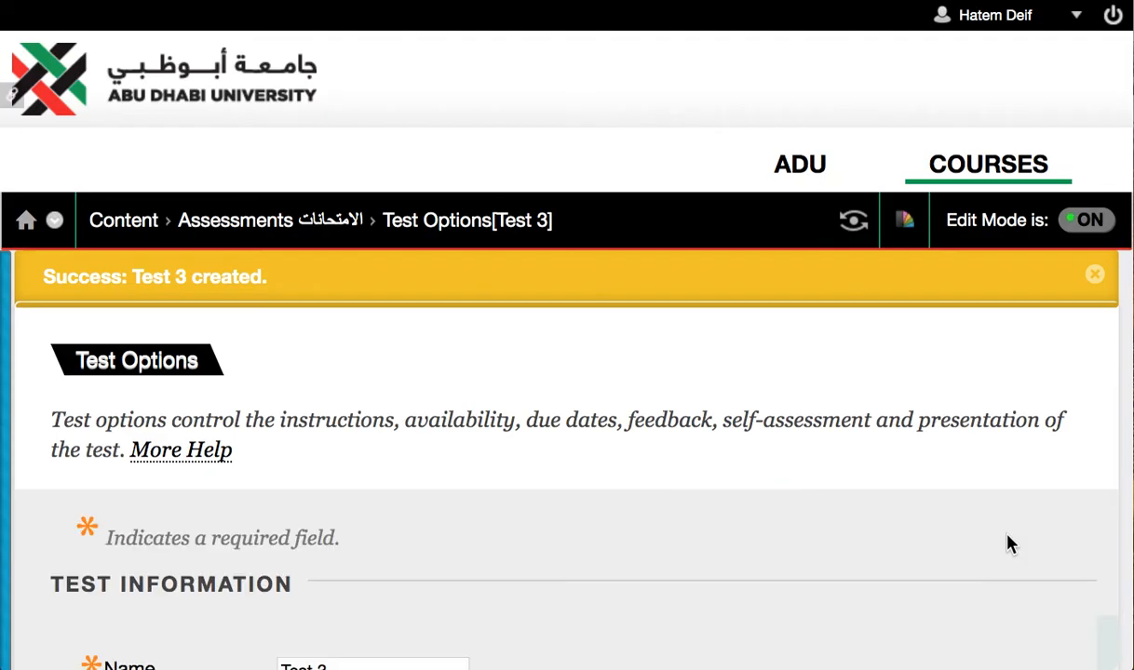
- Try making the test link available and set the option back to No
{"action": "scroll", "coordinate": [633, 489], "scroll_direction": "down", "scroll_amount": 12}
{"action": "scroll", "coordinate": [638, 337], "scroll_direction": "up", "scroll_amount": 2}
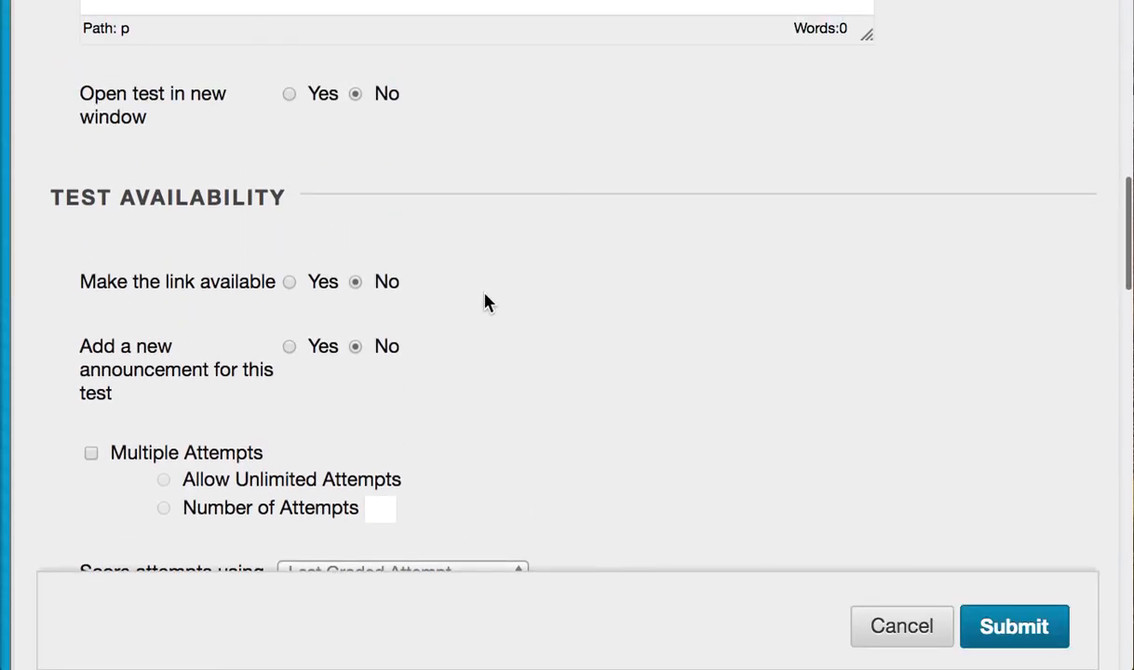
{"action": "scroll", "coordinate": [333, 144], "scroll_direction": "up", "scroll_amount": 4}
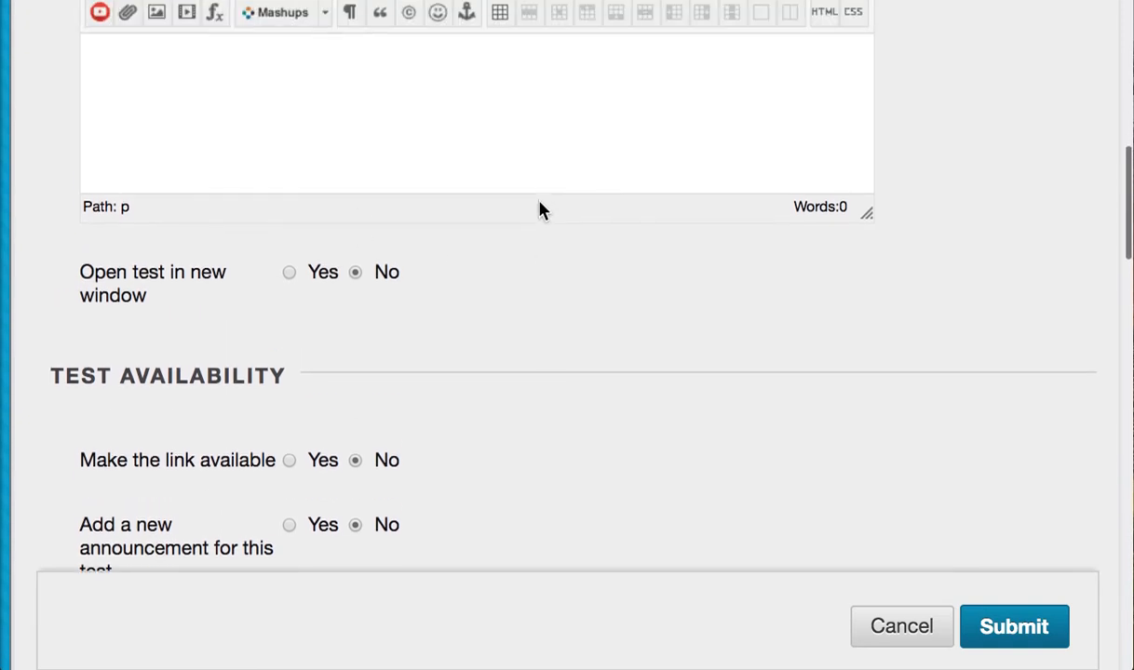
{"action": "scroll", "coordinate": [543, 211], "scroll_direction": "up", "scroll_amount": 2}
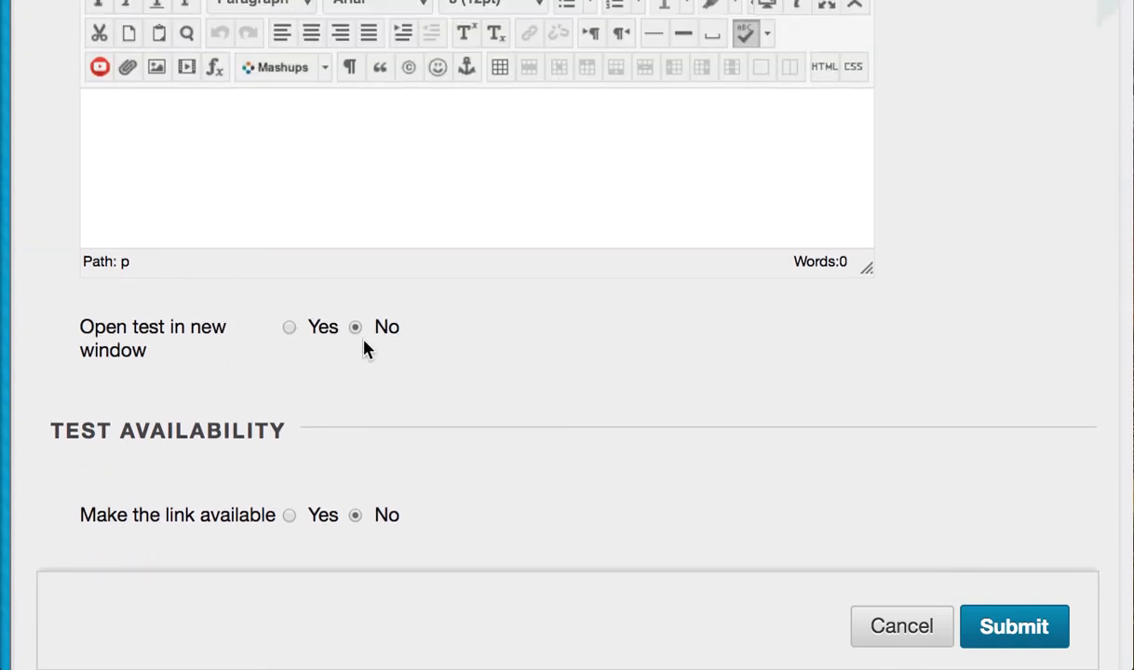
{"action": "scroll", "coordinate": [475, 384], "scroll_direction": "down", "scroll_amount": 6}
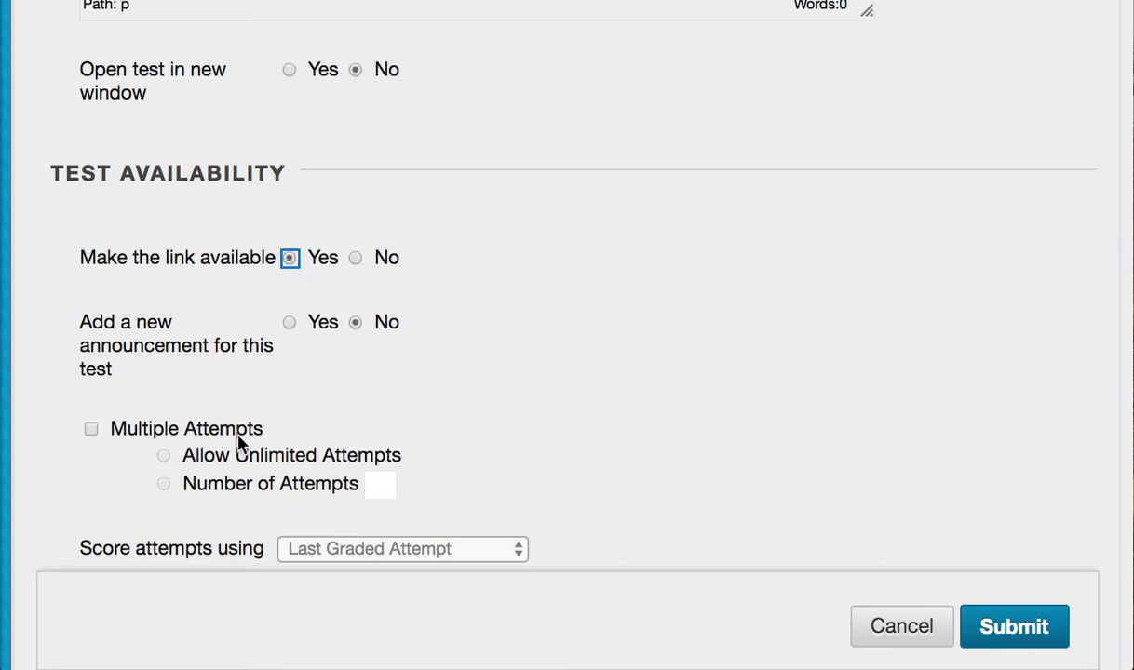
{"action": "scroll", "coordinate": [372, 430], "scroll_direction": "down", "scroll_amount": 1}
{"action": "left_click", "coordinate": [357, 244]}
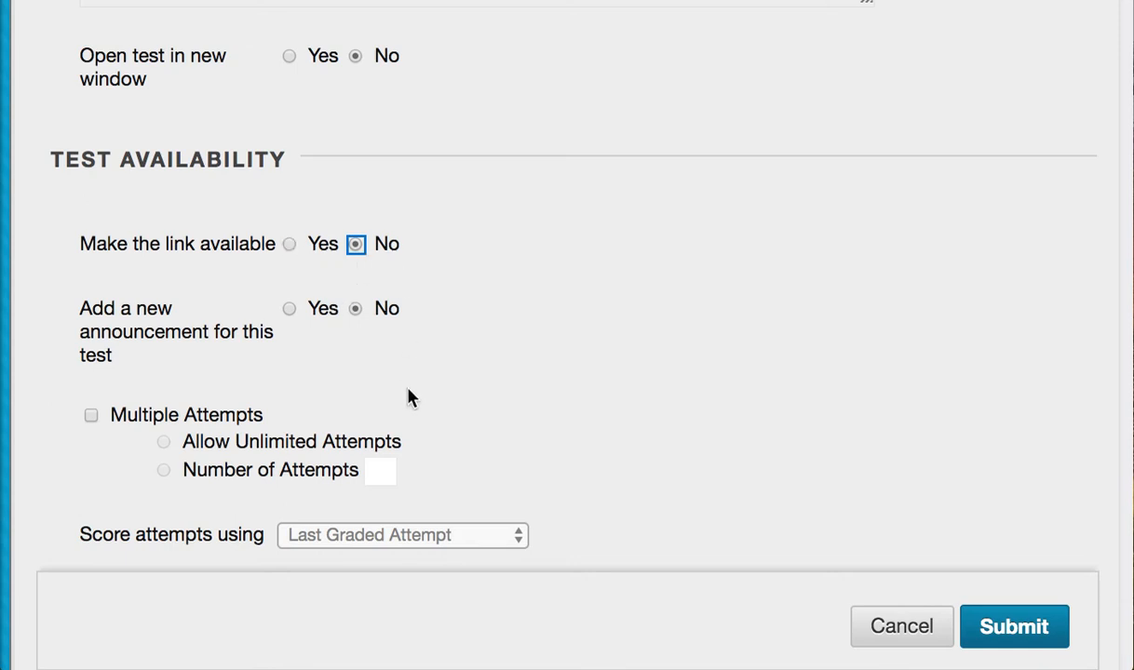
- Try the Multiple Attempts and Force Completion options for the test and turn both back off
{"action": "scroll", "coordinate": [162, 389], "scroll_direction": "down", "scroll_amount": 2}
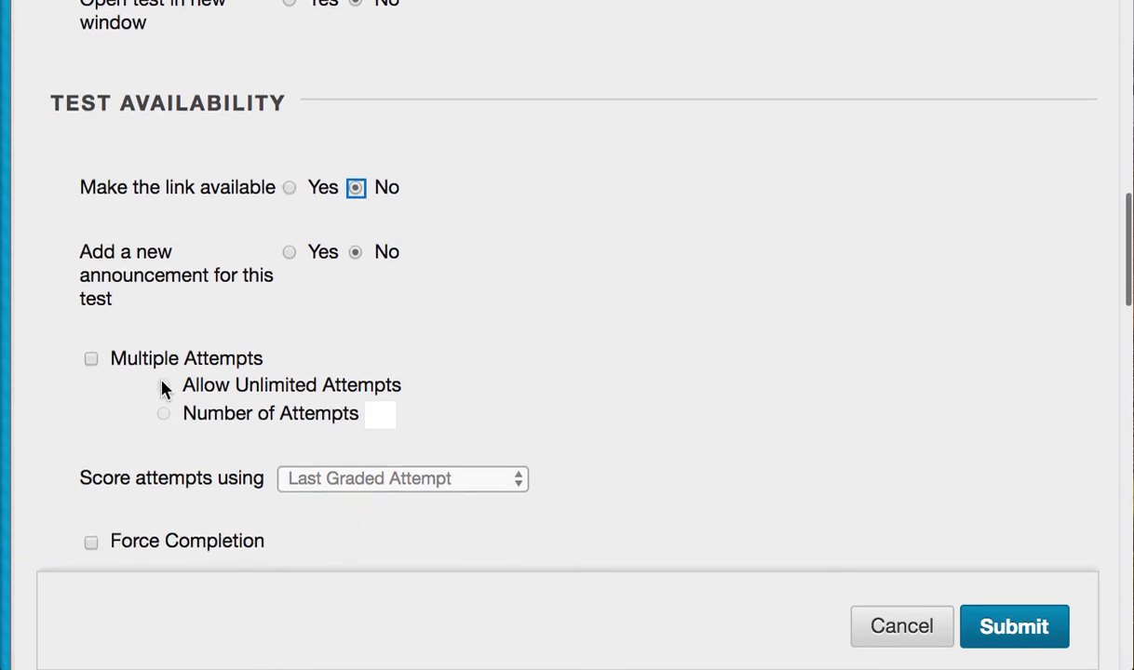
{"action": "left_click", "coordinate": [91, 359]}
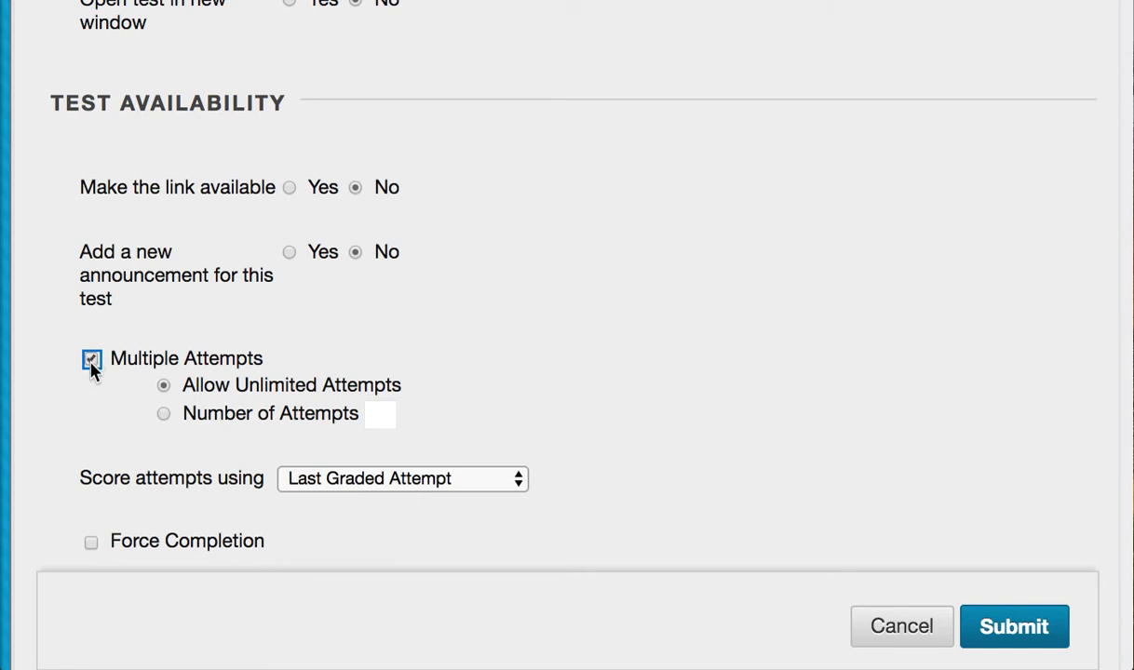
{"action": "left_click", "coordinate": [91, 360]}
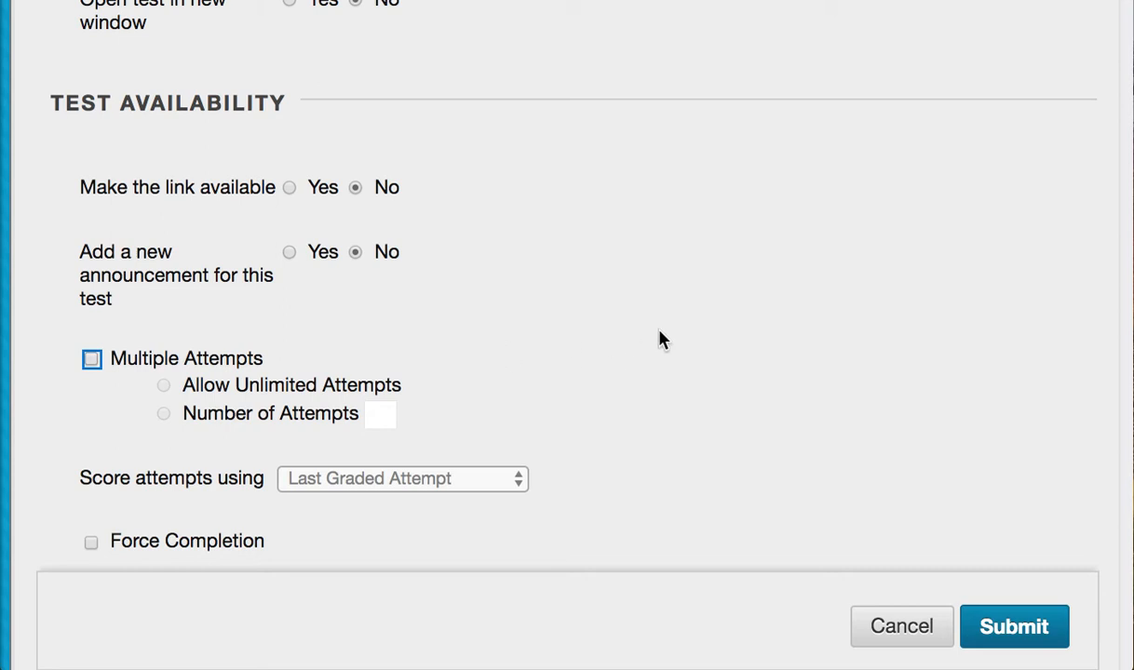
{"action": "scroll", "coordinate": [661, 337], "scroll_direction": "down", "scroll_amount": 5}
{"action": "scroll", "coordinate": [240, 349], "scroll_direction": "down", "scroll_amount": 2}
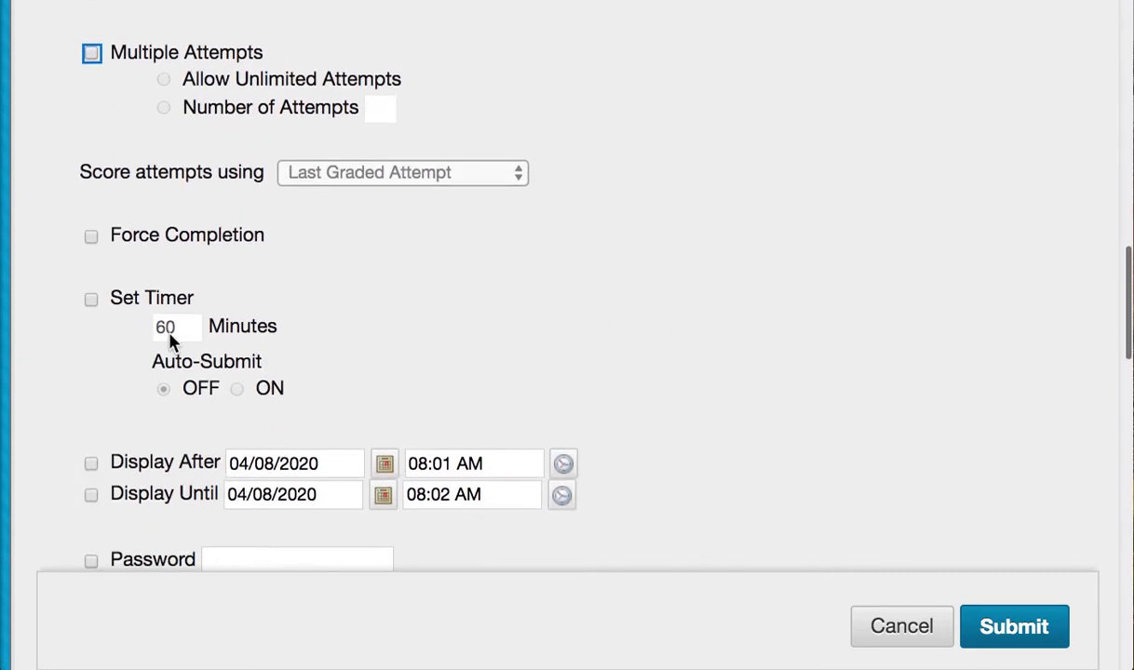
{"action": "left_click", "coordinate": [92, 239]}
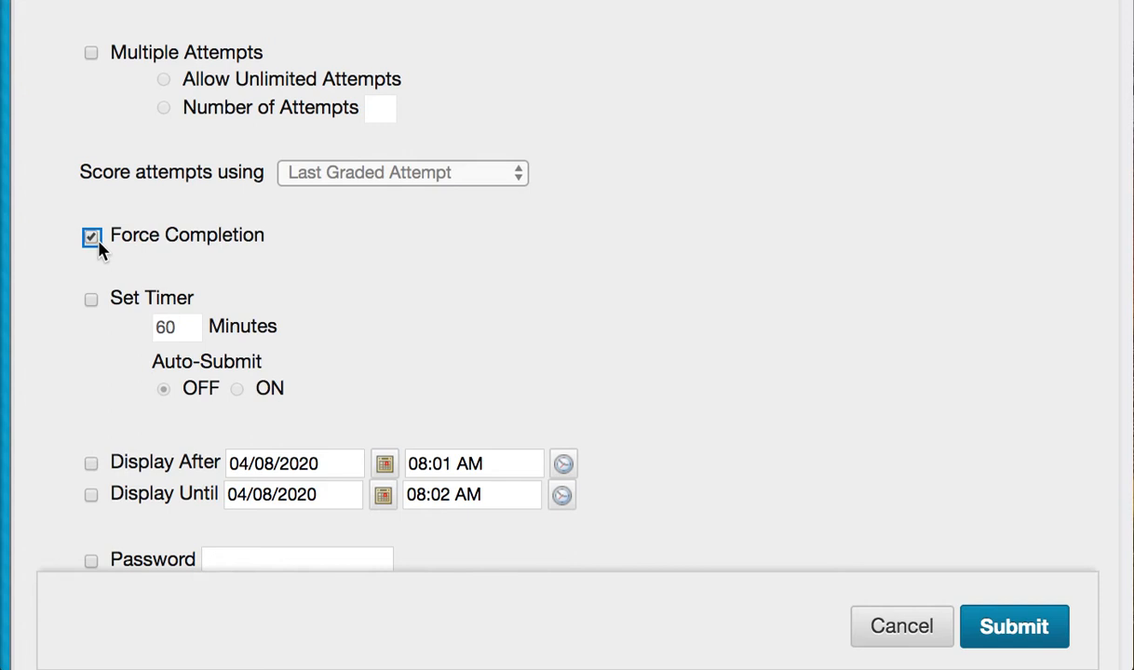
{"action": "left_click", "coordinate": [92, 239]}
- Enable the test timer with a 10-minute limit and switch Auto-Submit on
{"action": "left_click", "coordinate": [90, 304]}
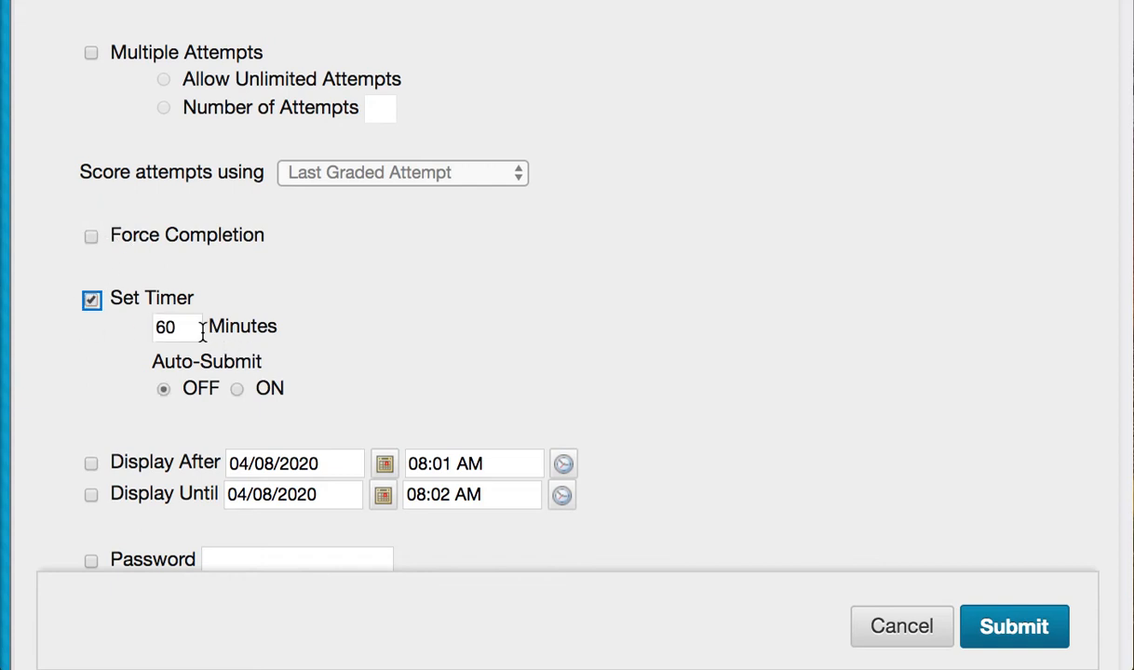
{"action": "left_click_drag", "start_coordinate": [200, 328], "coordinate": [92, 337]}
{"action": "type", "text": "10"}
{"action": "left_click", "coordinate": [437, 352]}
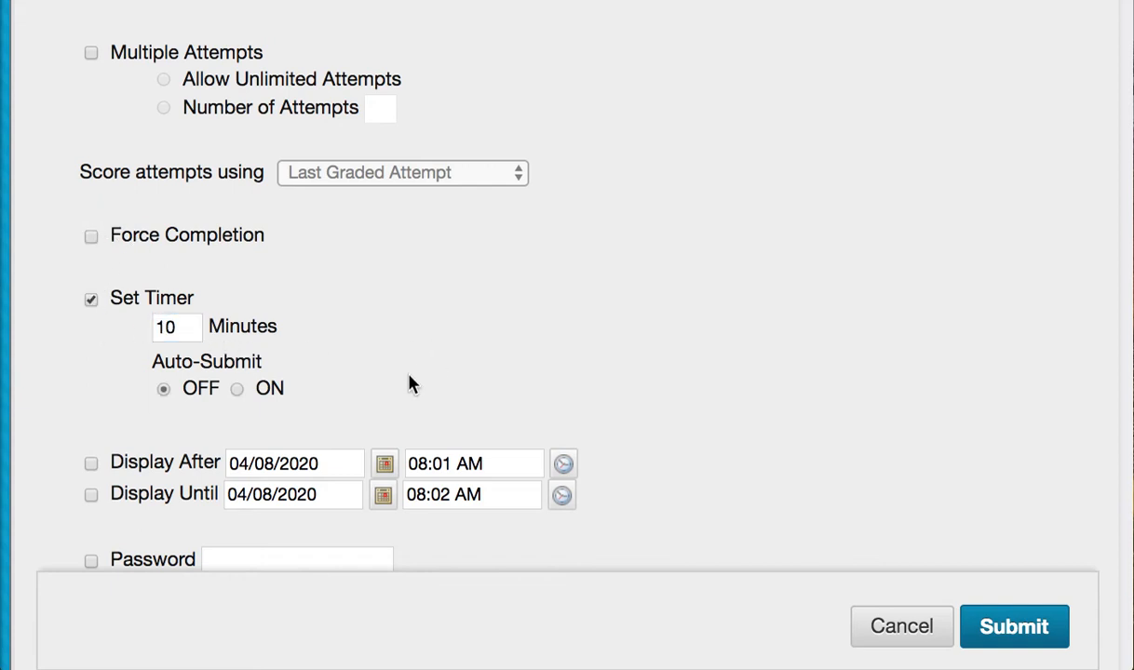
{"action": "left_click", "coordinate": [238, 391]}
{"action": "left_click", "coordinate": [164, 391]}
{"action": "left_click", "coordinate": [238, 391]}
- Enable both the Display After and Display Until restrictions for the test
{"action": "scroll", "coordinate": [618, 413], "scroll_direction": "down", "scroll_amount": 3}
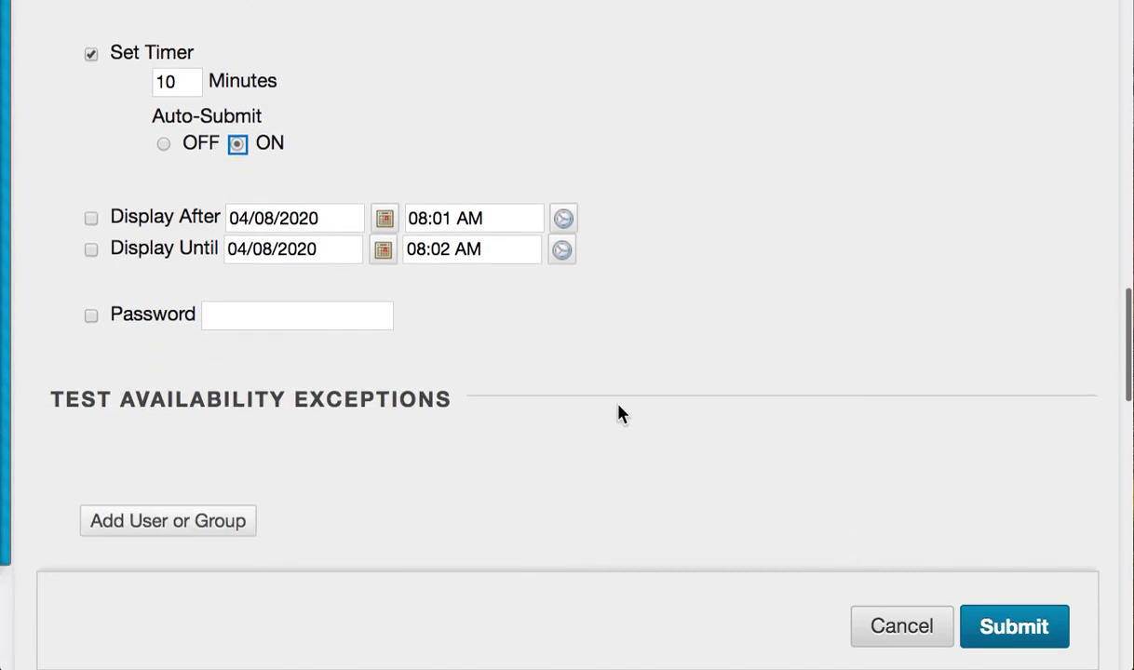
{"action": "left_click", "coordinate": [92, 212]}
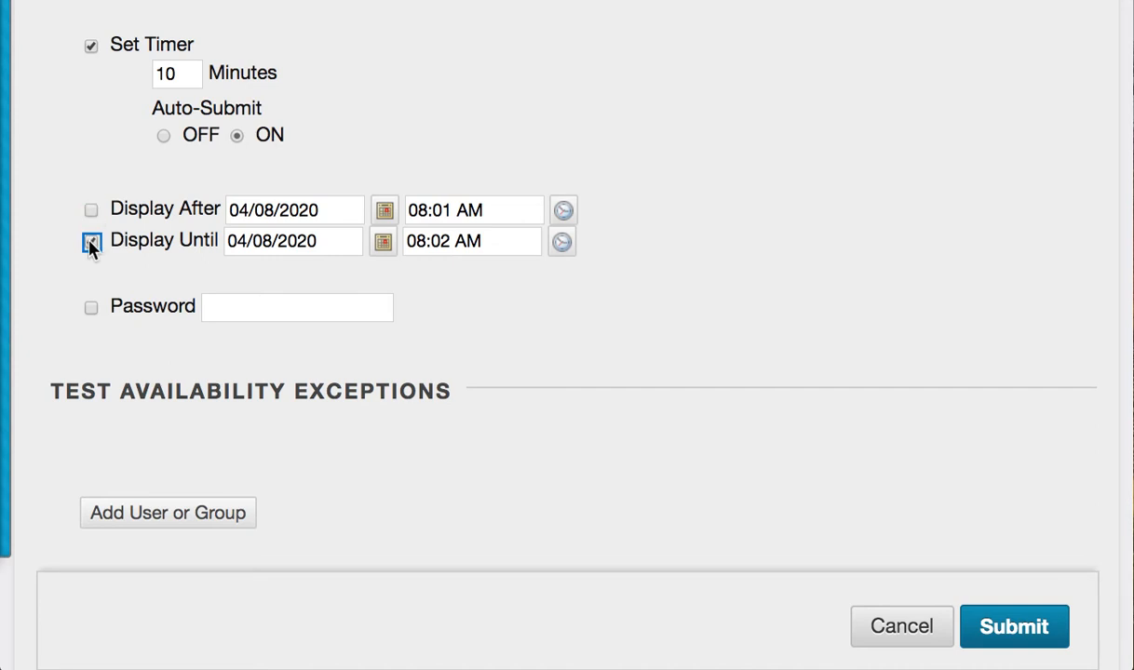
{"action": "left_click", "coordinate": [91, 244]}
{"action": "left_click", "coordinate": [91, 210]}
{"action": "left_click", "coordinate": [93, 243]}
{"action": "left_click", "coordinate": [429, 210]}
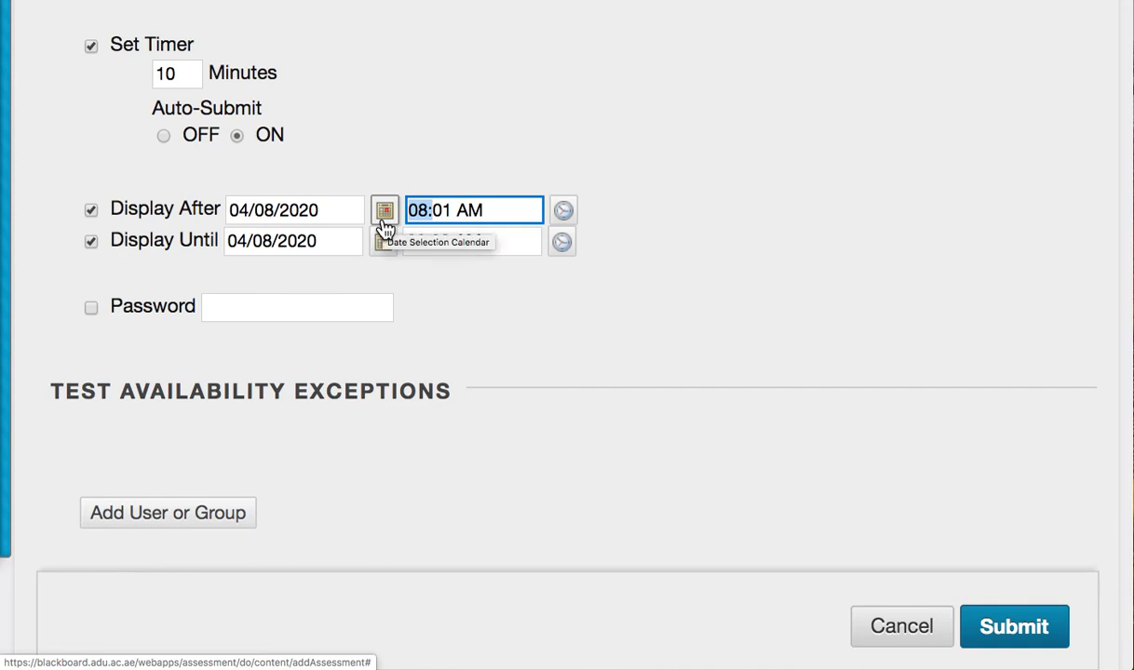
{"action": "left_click", "coordinate": [539, 180]}
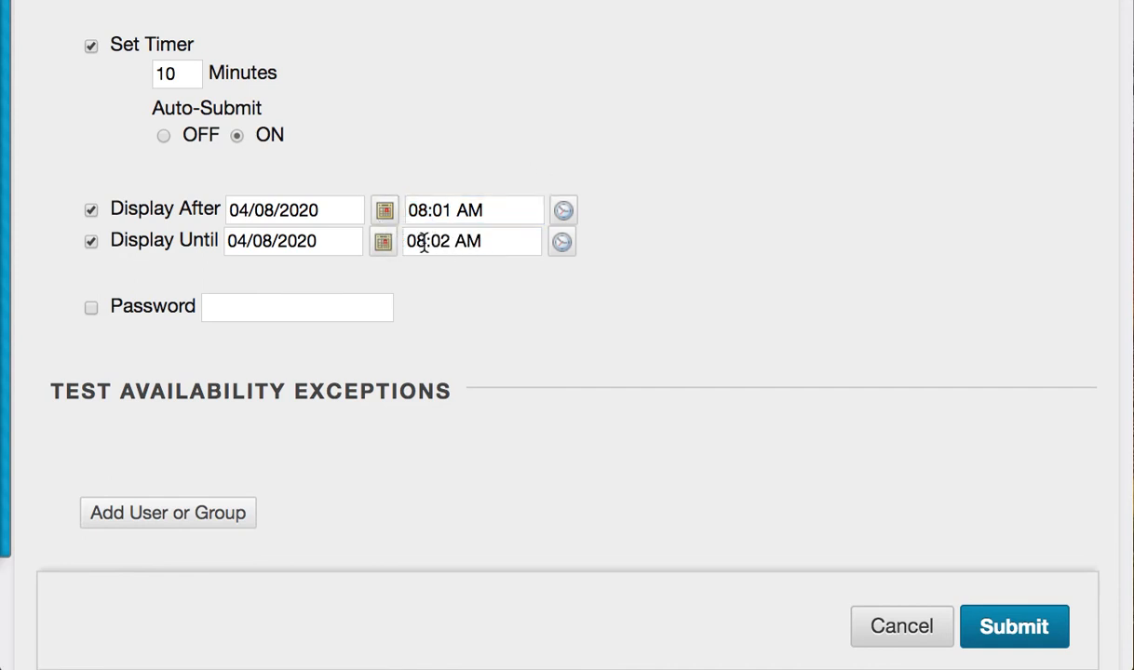
- Set the Display Until time to 08:15 AM
{"action": "left_click_drag", "start_coordinate": [424, 244], "coordinate": [362, 244]}
{"action": "left_click", "coordinate": [453, 244]}
{"action": "key", "text": "BackSpace"}
{"action": "key", "text": "BackSpace"}
{"action": "type", "text": "15"}
- Set the Display After time to 08:00 AM
{"action": "left_click", "coordinate": [432, 211]}
{"action": "left_click", "coordinate": [453, 211]}
{"action": "key", "text": "BackSpace"}
{"action": "key", "text": "BackSpace"}
{"action": "type", "text": "00"}
{"action": "left_click", "coordinate": [589, 304]}
{"action": "left_click_drag", "start_coordinate": [409, 211], "coordinate": [518, 210]}
{"action": "left_click", "coordinate": [445, 240]}
{"action": "left_click", "coordinate": [430, 209]}
{"action": "left_click_drag", "start_coordinate": [439, 241], "coordinate": [486, 242]}
{"action": "left_click", "coordinate": [495, 251]}
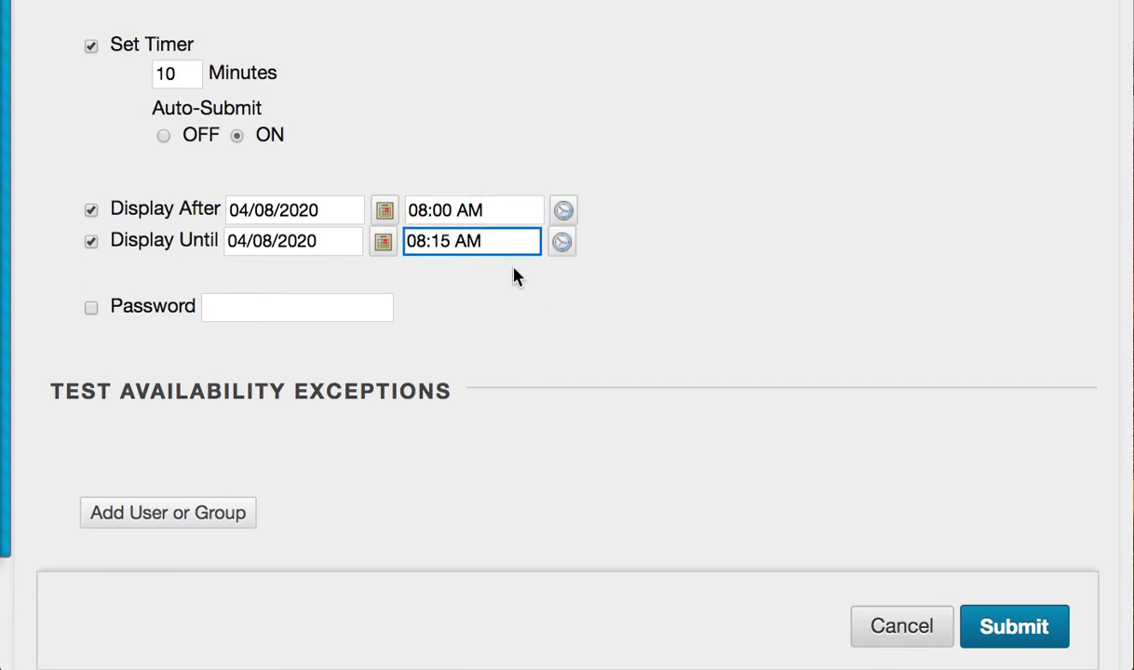
- Enable the password restriction for the test and fill in the test password
{"action": "left_click", "coordinate": [90, 313]}
{"action": "left_click", "coordinate": [249, 308]}
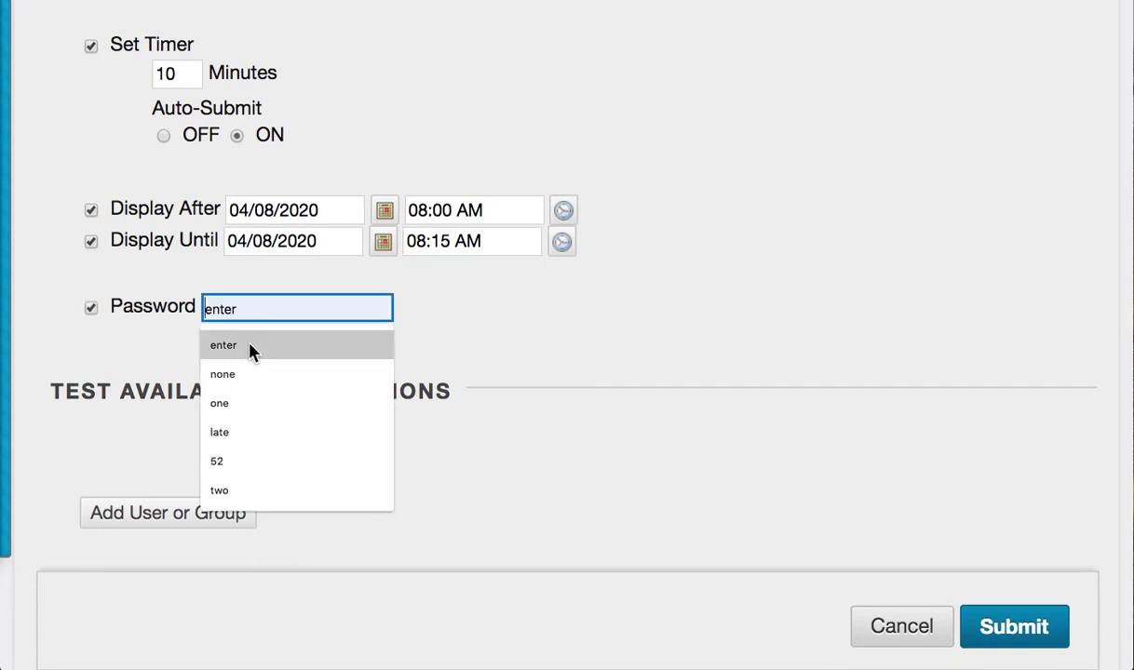
{"action": "left_click", "coordinate": [249, 346]}
- Review the test's exception, due date and self-assessment options
{"action": "scroll", "coordinate": [706, 426], "scroll_direction": "down", "scroll_amount": 5}
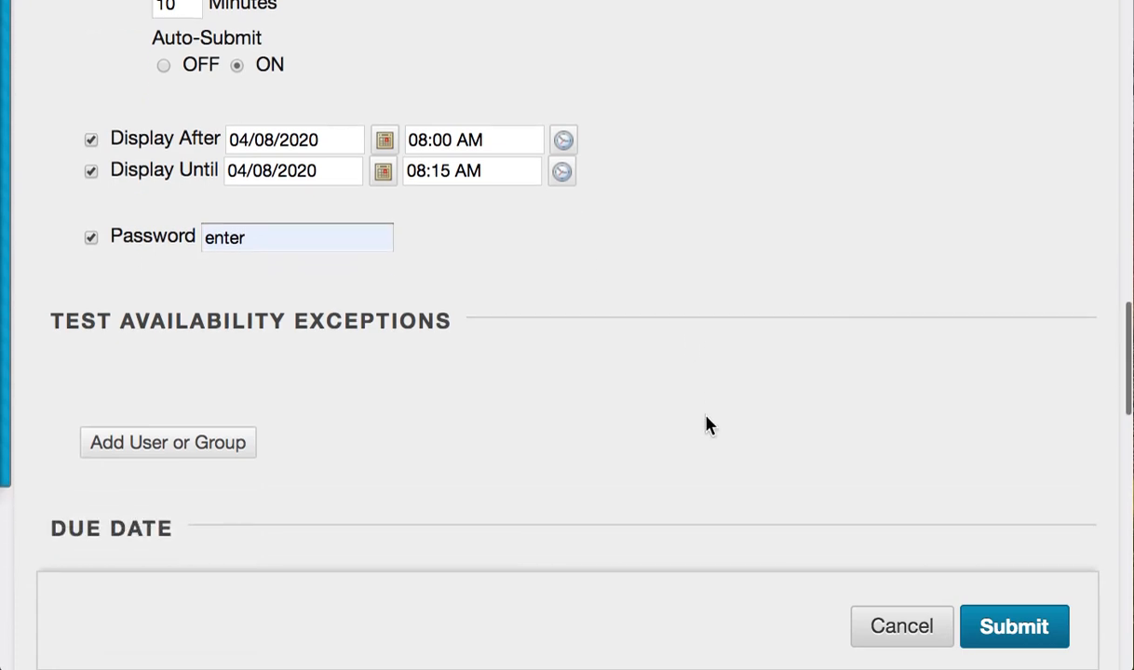
{"action": "scroll", "coordinate": [706, 425], "scroll_direction": "down", "scroll_amount": 5}
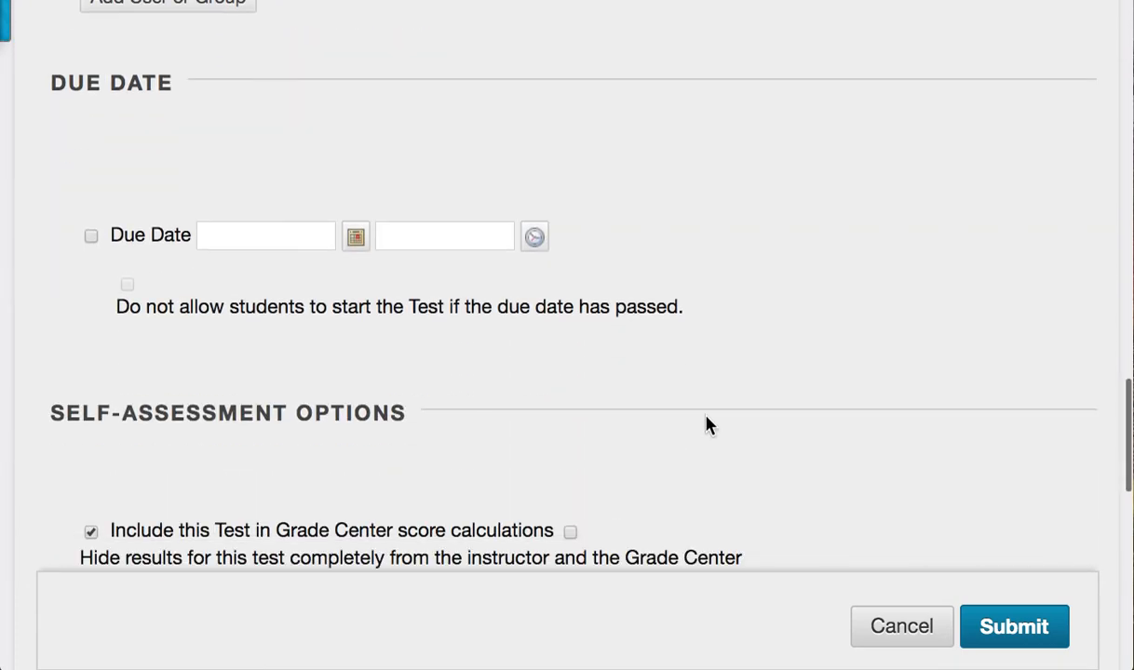
{"action": "scroll", "coordinate": [706, 426], "scroll_direction": "up", "scroll_amount": 5}
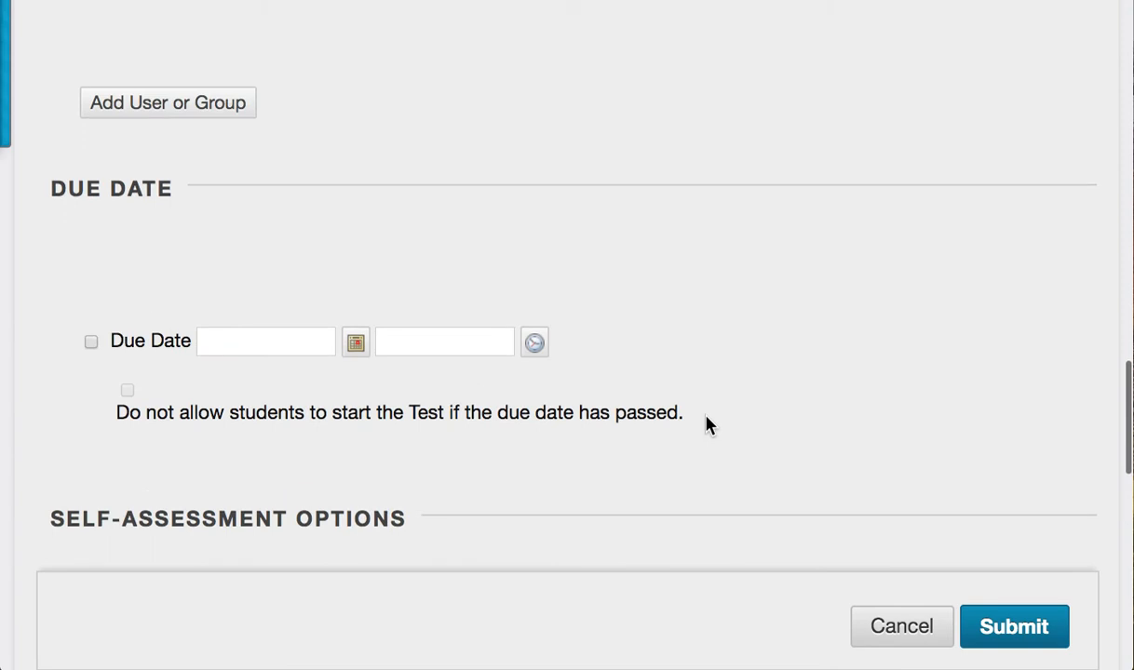
{"action": "scroll", "coordinate": [775, 307], "scroll_direction": "down", "scroll_amount": 3}
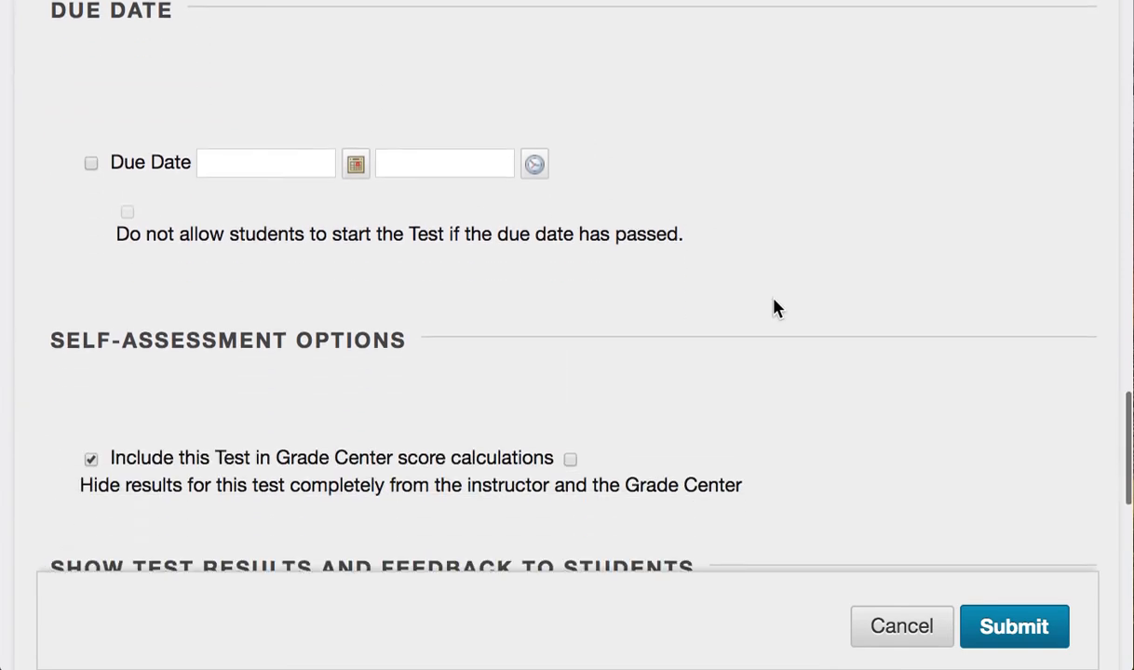
{"action": "scroll", "coordinate": [782, 372], "scroll_direction": "down", "scroll_amount": 2}
{"action": "scroll", "coordinate": [780, 373], "scroll_direction": "down", "scroll_amount": 2}
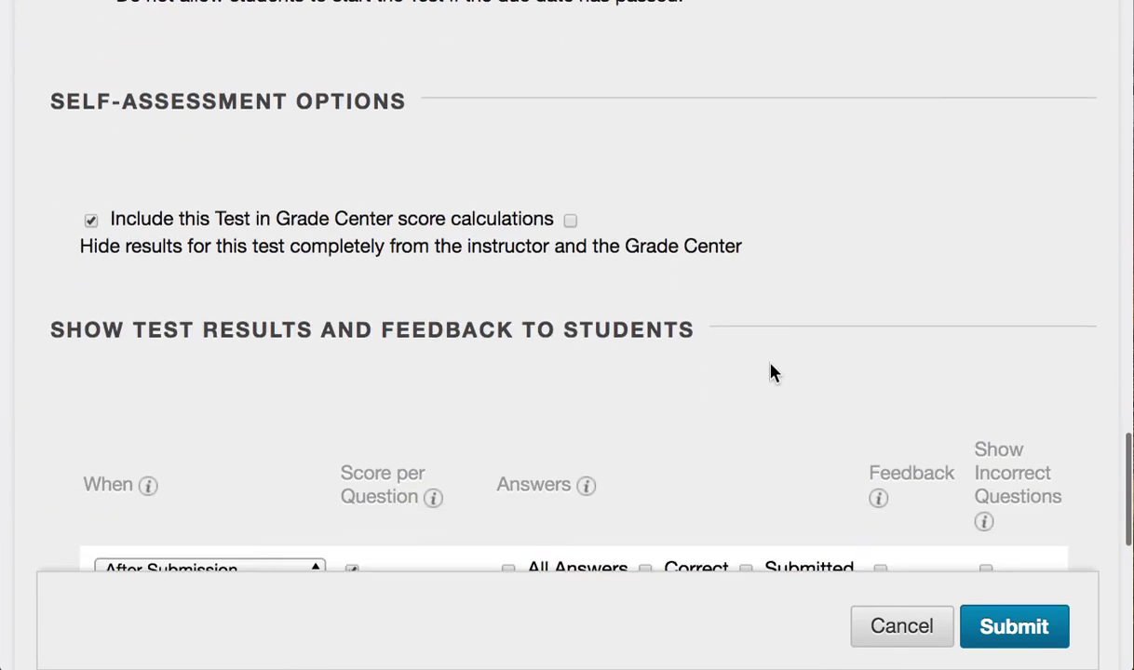
{"action": "scroll", "coordinate": [380, 321], "scroll_direction": "down", "scroll_amount": 1}
- Turn the inclusion of the test in Grade Center score calculations off and back on
{"action": "left_click_drag", "start_coordinate": [275, 194], "coordinate": [471, 208]}
{"action": "left_click", "coordinate": [474, 207]}
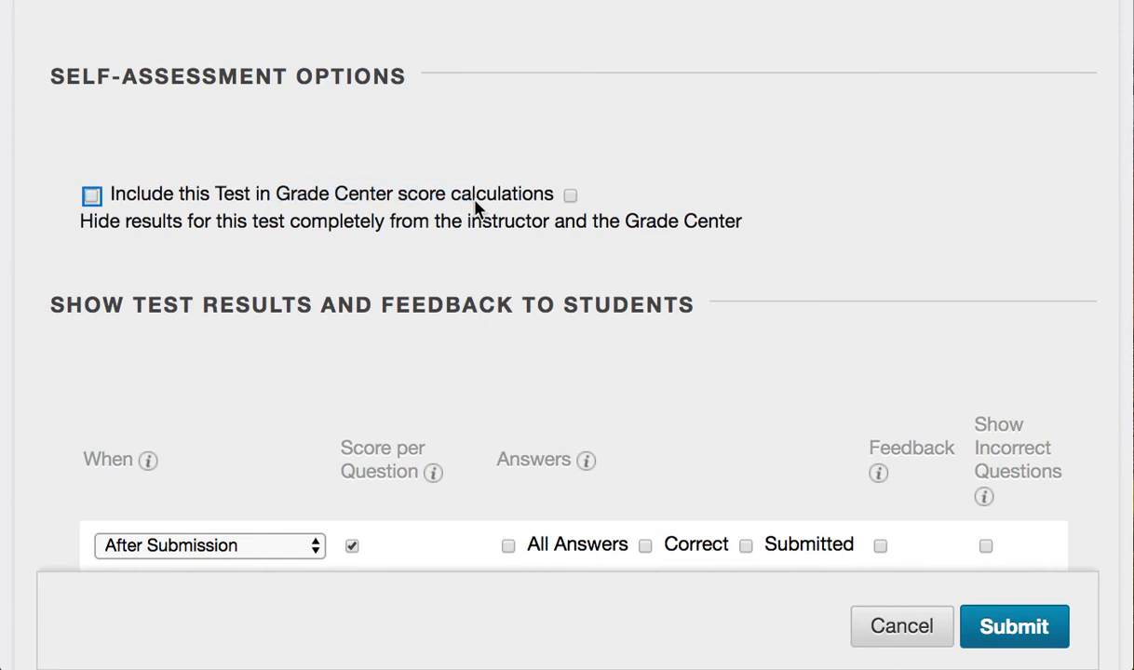
{"action": "left_click", "coordinate": [160, 192]}
- Turn off Score per Question in the After Submission results shown to students
{"action": "scroll", "coordinate": [731, 365], "scroll_direction": "down", "scroll_amount": 1}
{"action": "scroll", "coordinate": [731, 365], "scroll_direction": "down", "scroll_amount": 3}
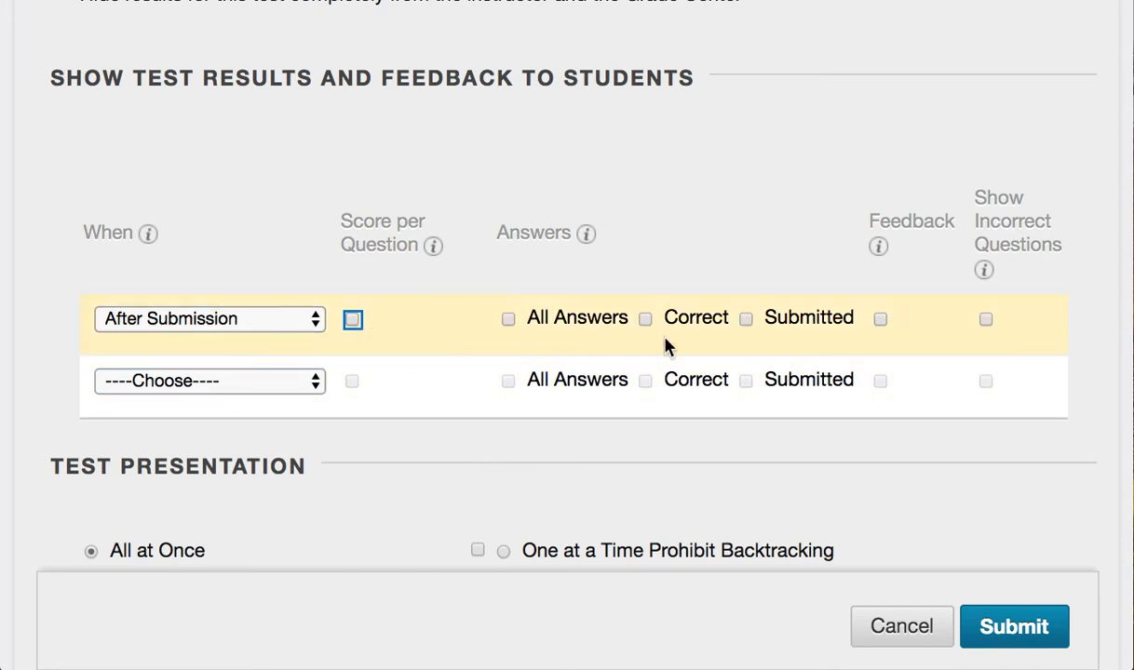
{"action": "scroll", "coordinate": [600, 475], "scroll_direction": "down", "scroll_amount": 2}
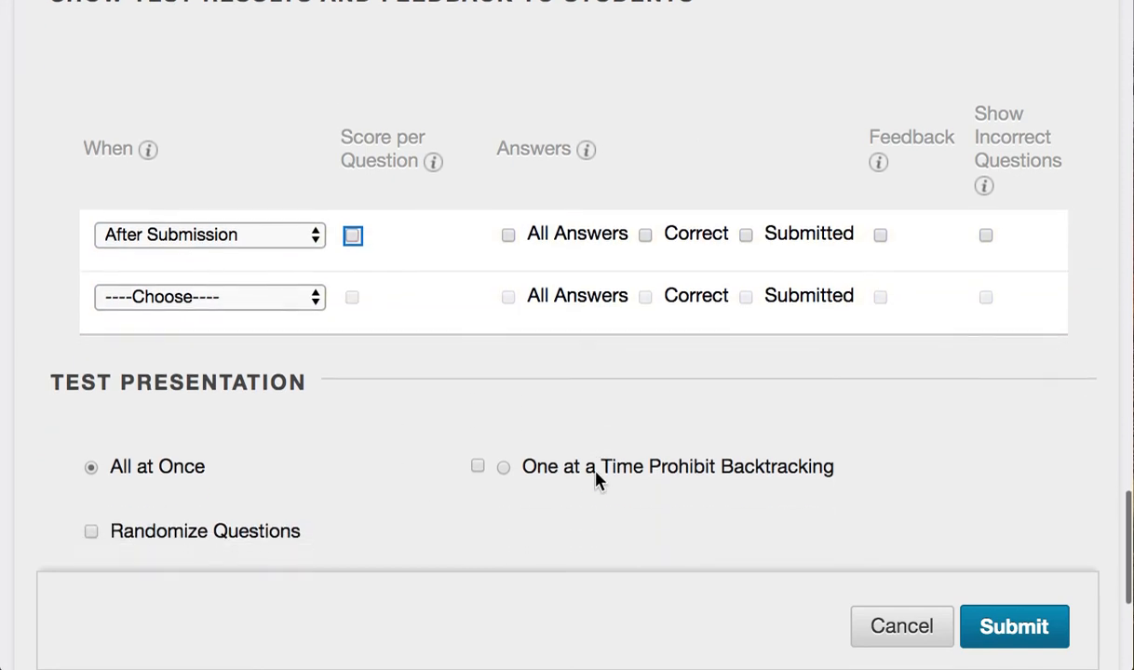
- Present the questions one at a time in randomized order without prohibiting backtracking, and submit the test options
{"action": "scroll", "coordinate": [577, 476], "scroll_direction": "down", "scroll_amount": 3}
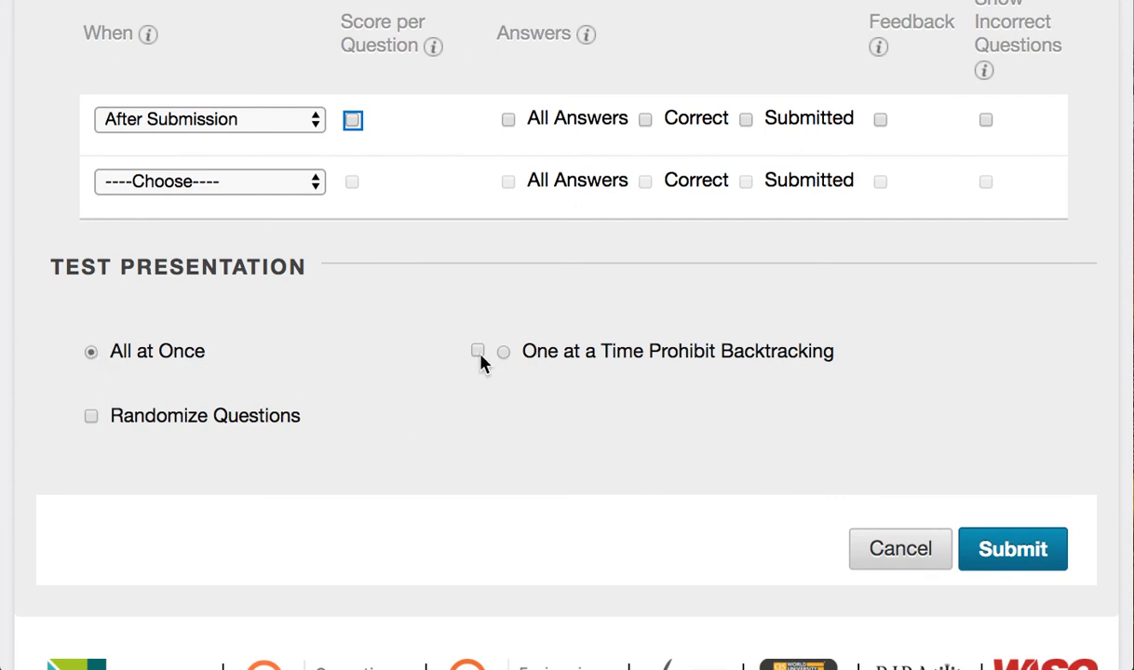
{"action": "left_click", "coordinate": [504, 353]}
{"action": "left_click", "coordinate": [777, 356]}
{"action": "left_click", "coordinate": [146, 424]}
{"action": "left_click", "coordinate": [476, 353]}
{"action": "left_click", "coordinate": [1019, 556]}
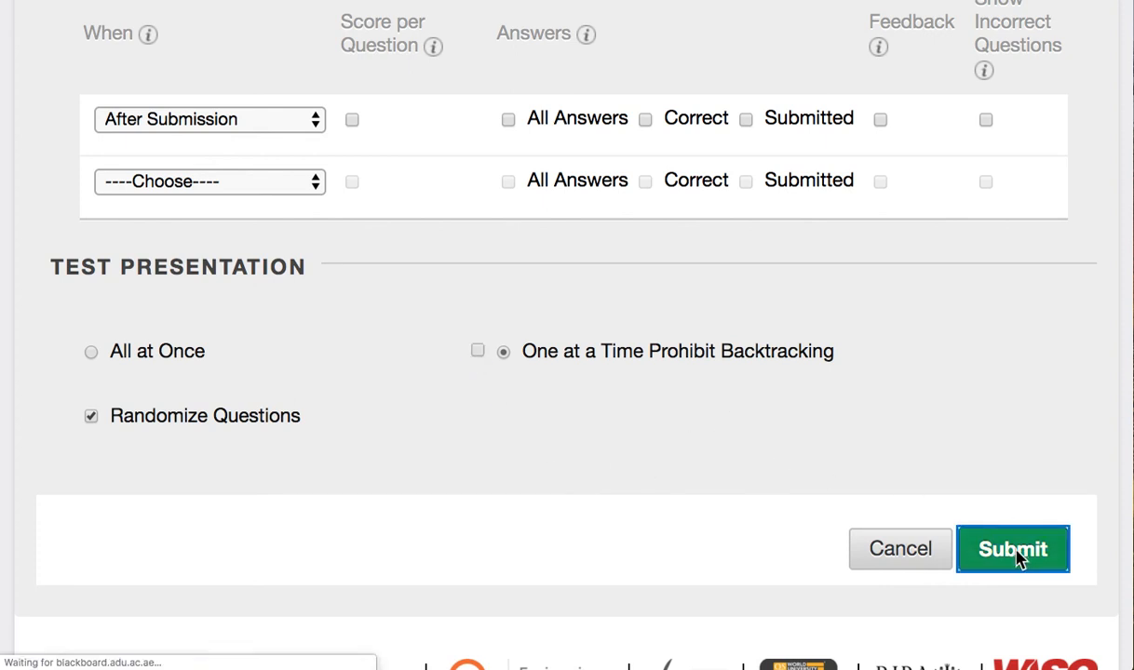
- Open Test 3 from the Assessments folder and begin the test
{"action": "scroll", "coordinate": [438, 418], "scroll_direction": "down", "scroll_amount": 5}
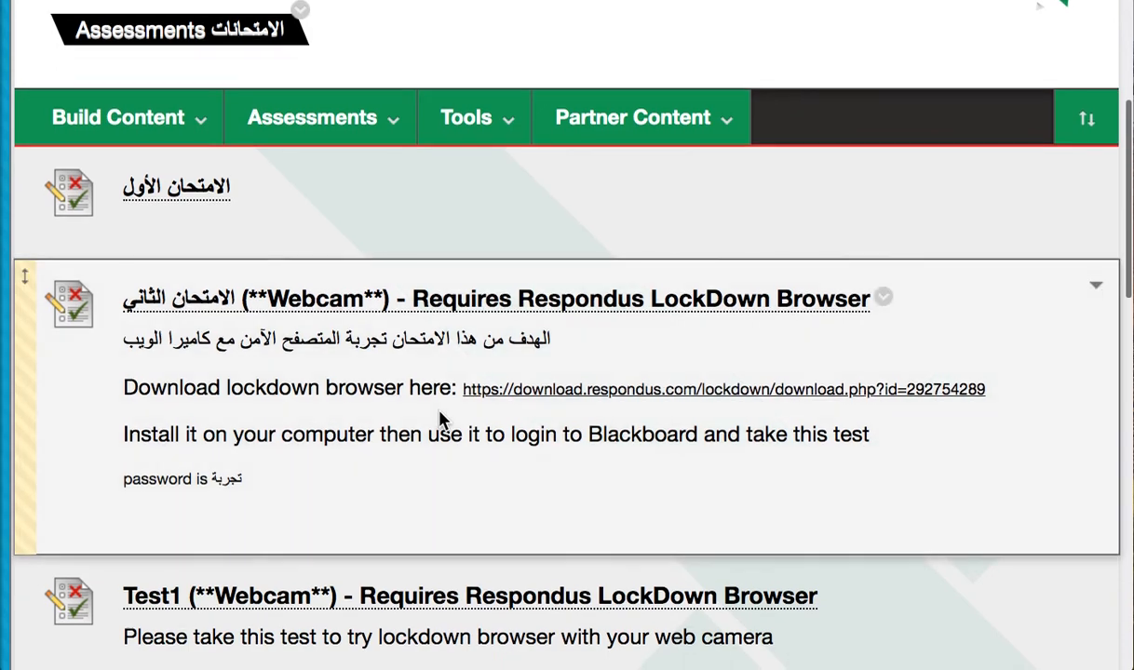
{"action": "scroll", "coordinate": [438, 418], "scroll_direction": "down", "scroll_amount": 5}
{"action": "scroll", "coordinate": [442, 419], "scroll_direction": "down", "scroll_amount": 5}
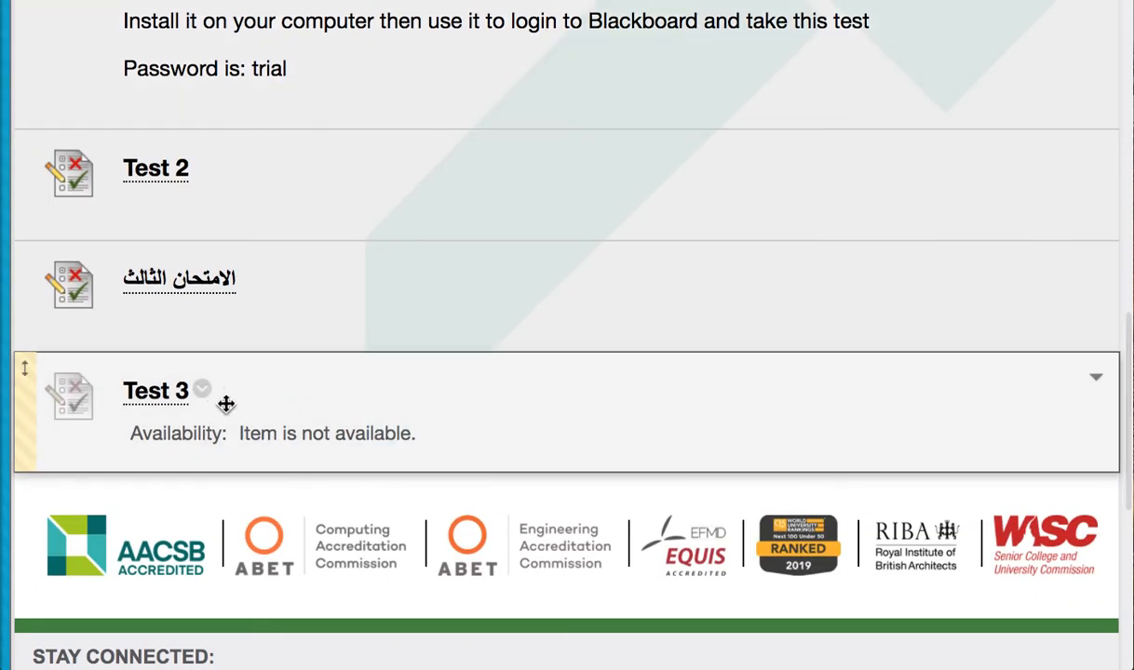
{"action": "left_click", "coordinate": [154, 392]}
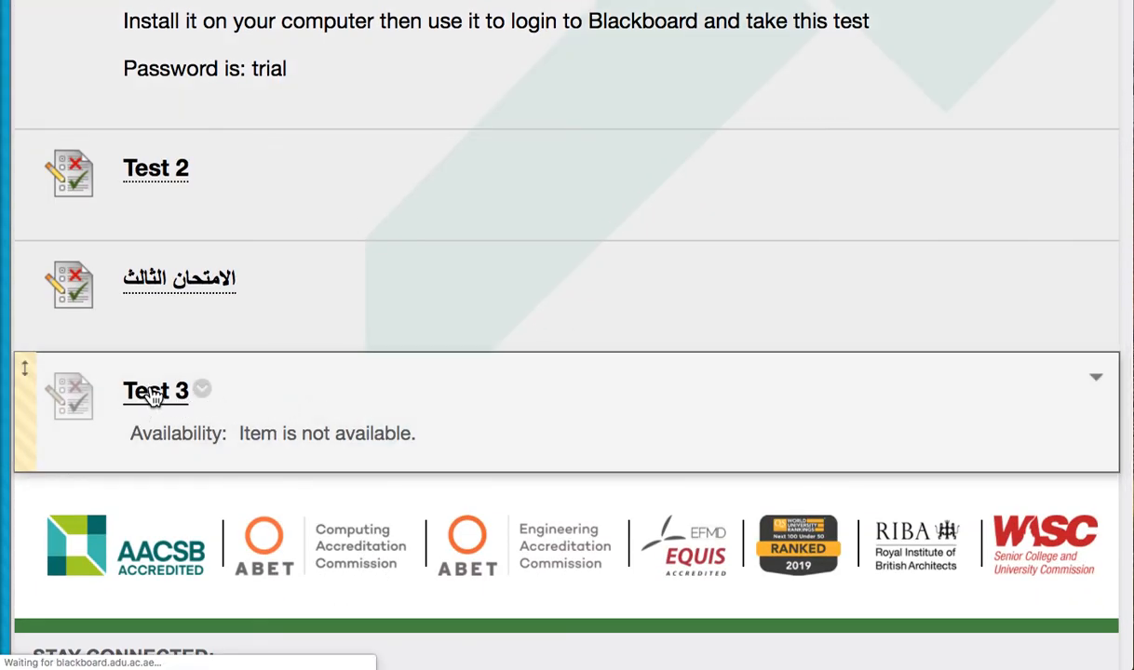
{"action": "scroll", "coordinate": [1021, 464], "scroll_direction": "down", "scroll_amount": 4}
{"action": "left_click", "coordinate": [1025, 517]}
{"action": "scroll", "coordinate": [666, 435], "scroll_direction": "down", "scroll_amount": 2}
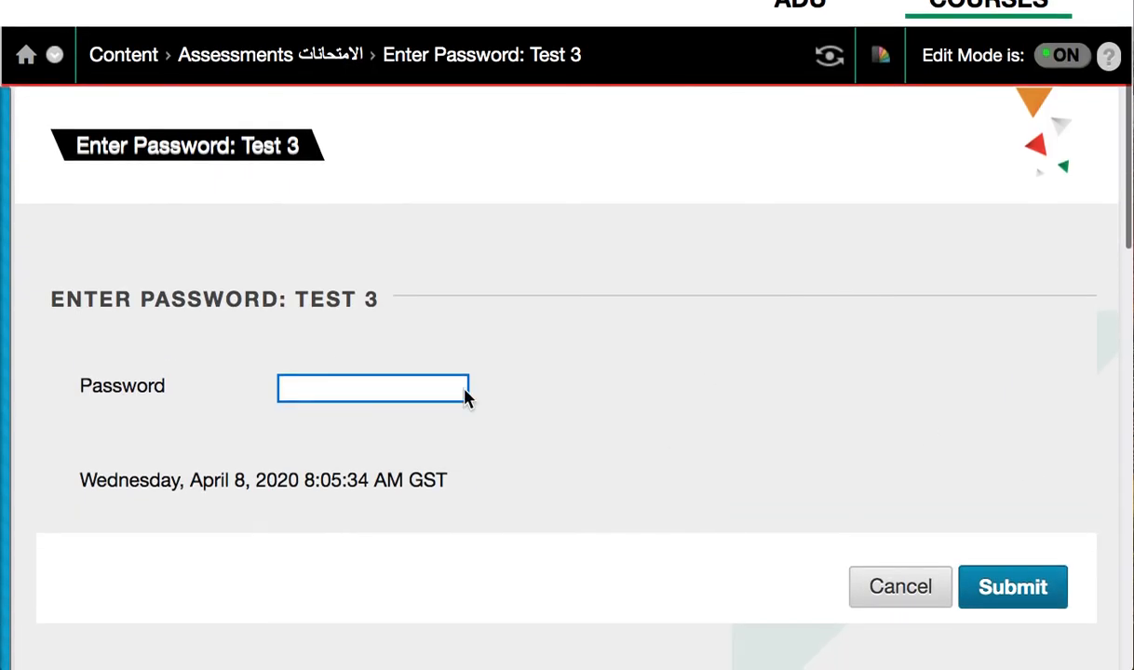
- Enter the test password to start Test 3, and dismiss the browser's offer to update the saved password
{"action": "left_click", "coordinate": [332, 385]}
{"action": "type", "text": "a"}
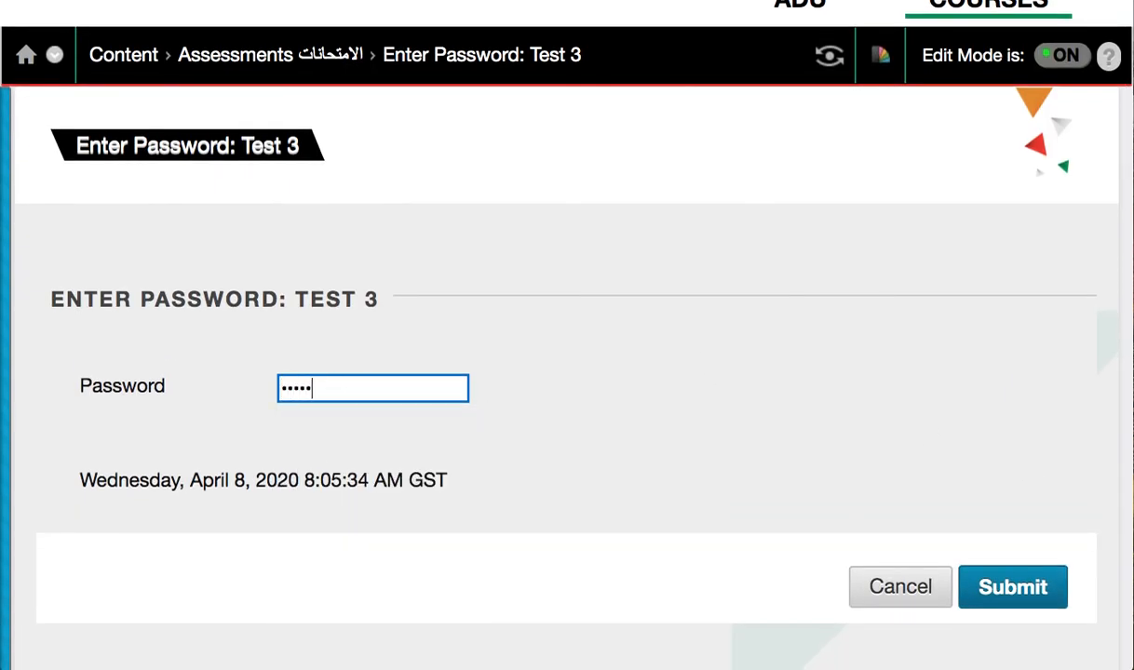
{"action": "left_click", "coordinate": [978, 589]}
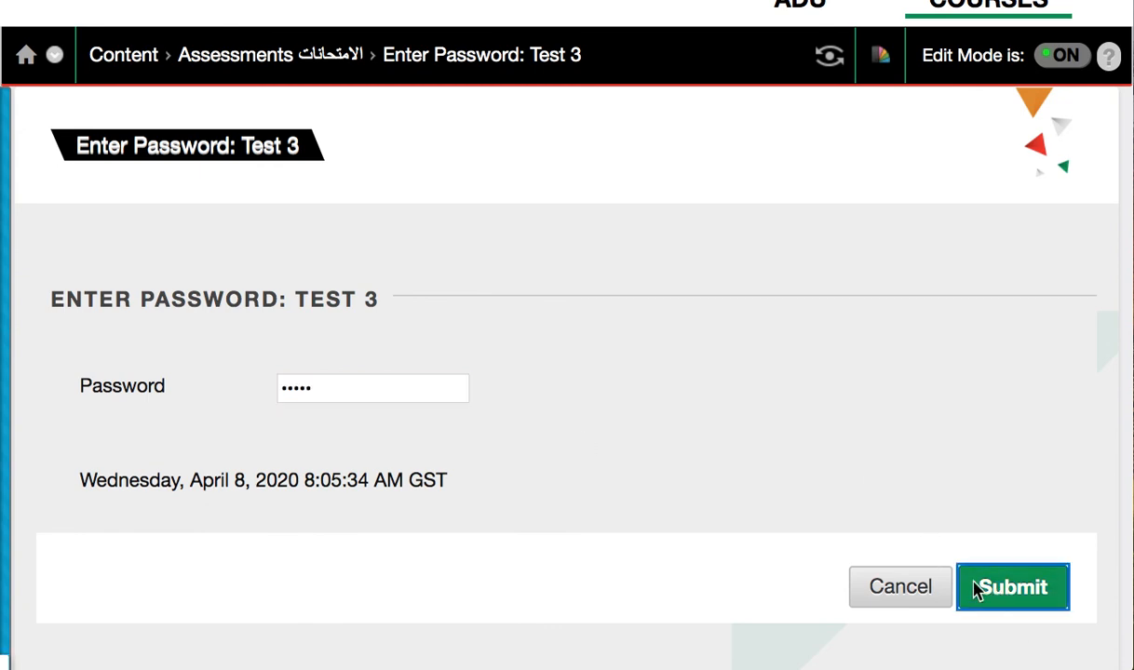
{"action": "scroll", "coordinate": [716, 506], "scroll_direction": "down", "scroll_amount": 5}
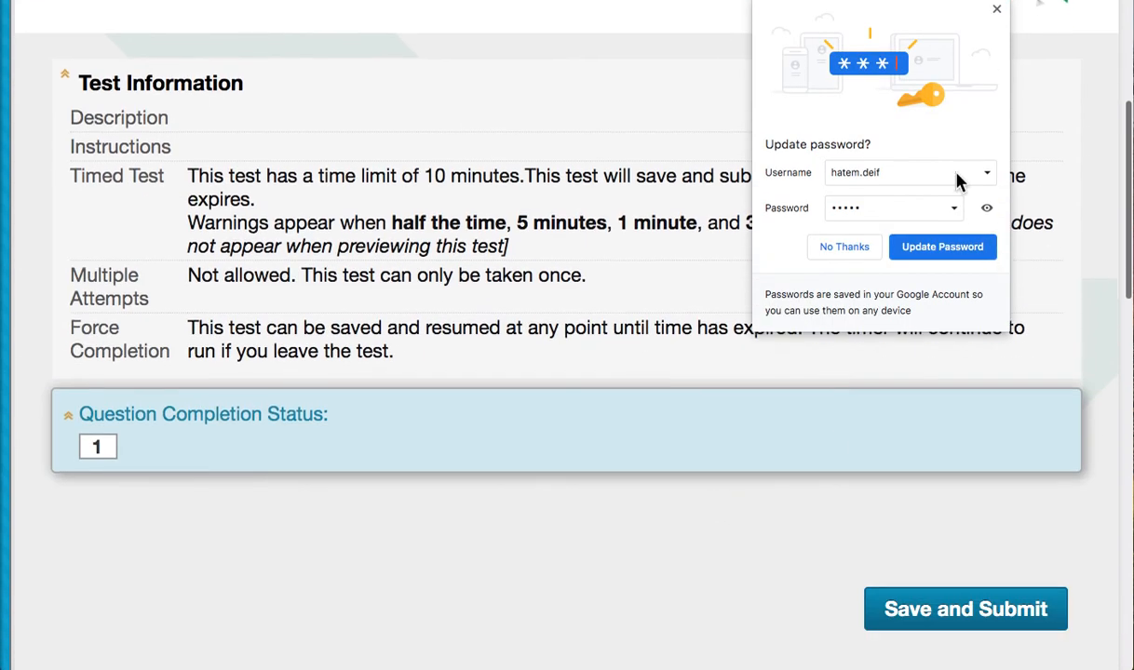
{"action": "left_click", "coordinate": [996, 10]}
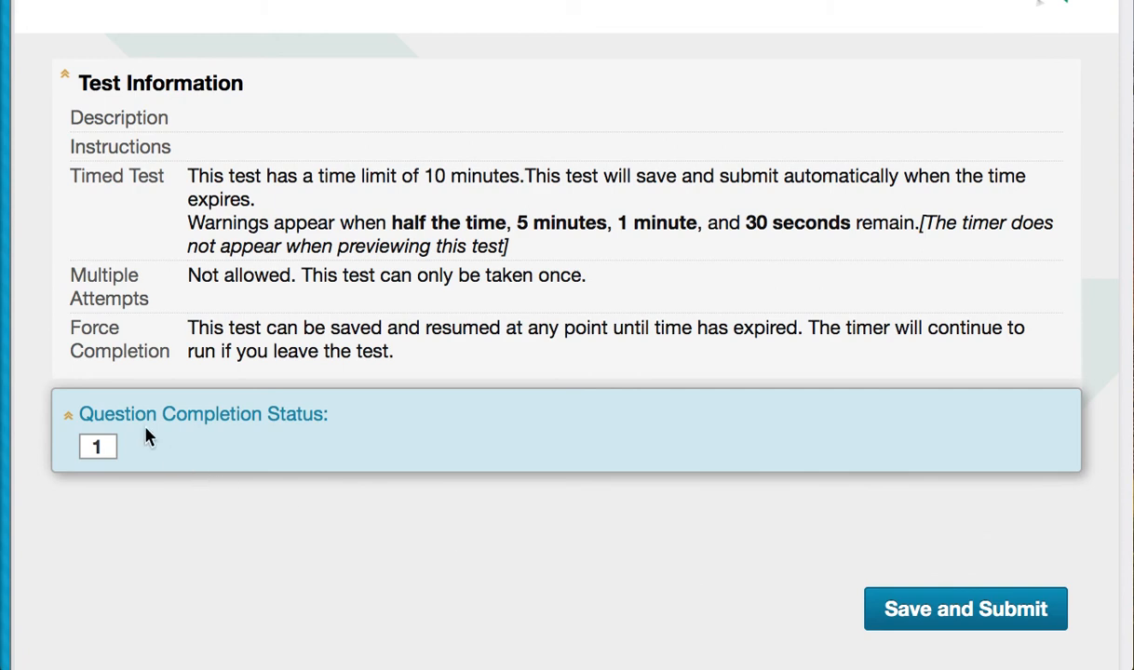
- Answer Question 1 with "during class assessment" and save and submit the test
{"action": "scroll", "coordinate": [216, 465], "scroll_direction": "down", "scroll_amount": 5}
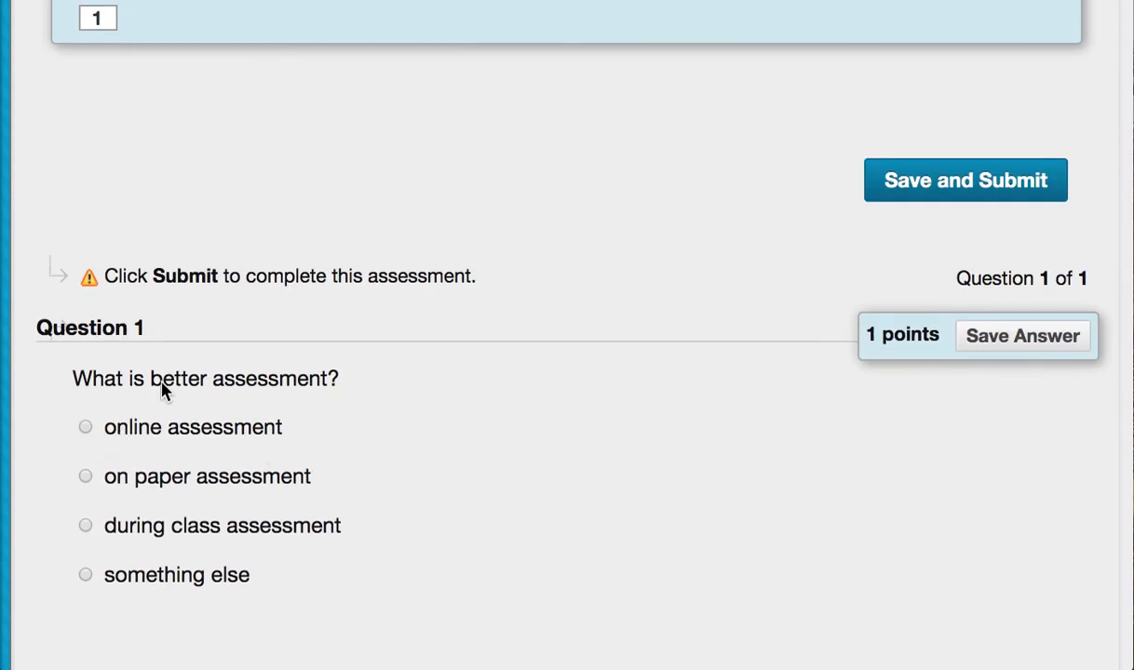
{"action": "left_click", "coordinate": [86, 427]}
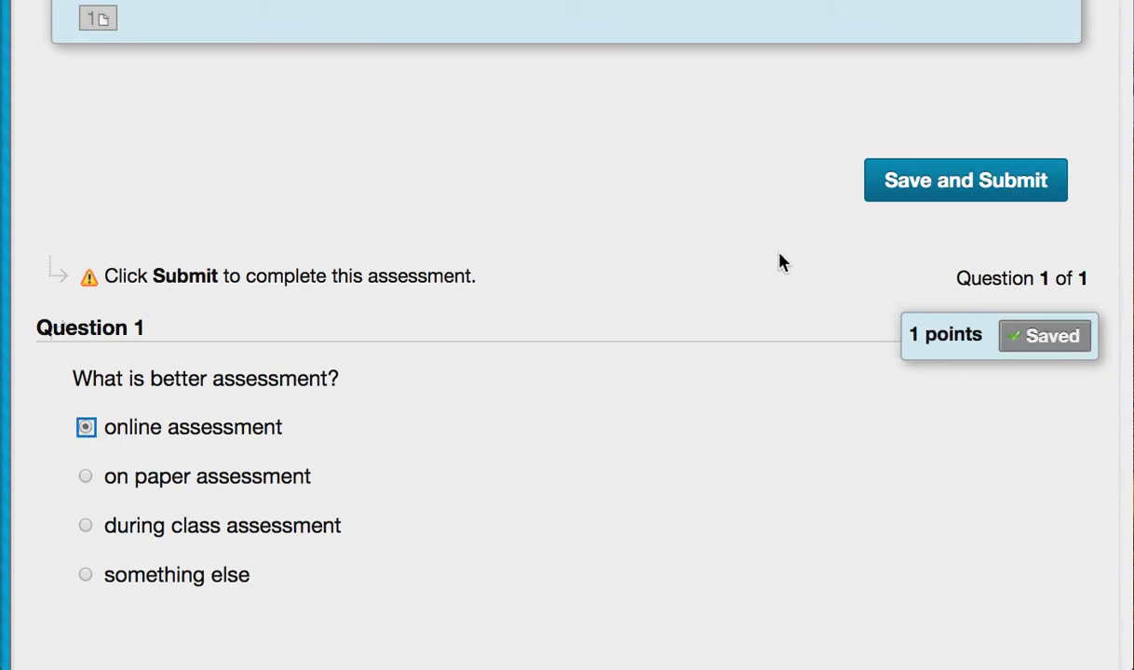
{"action": "left_click", "coordinate": [85, 526]}
{"action": "left_click", "coordinate": [1002, 193]}
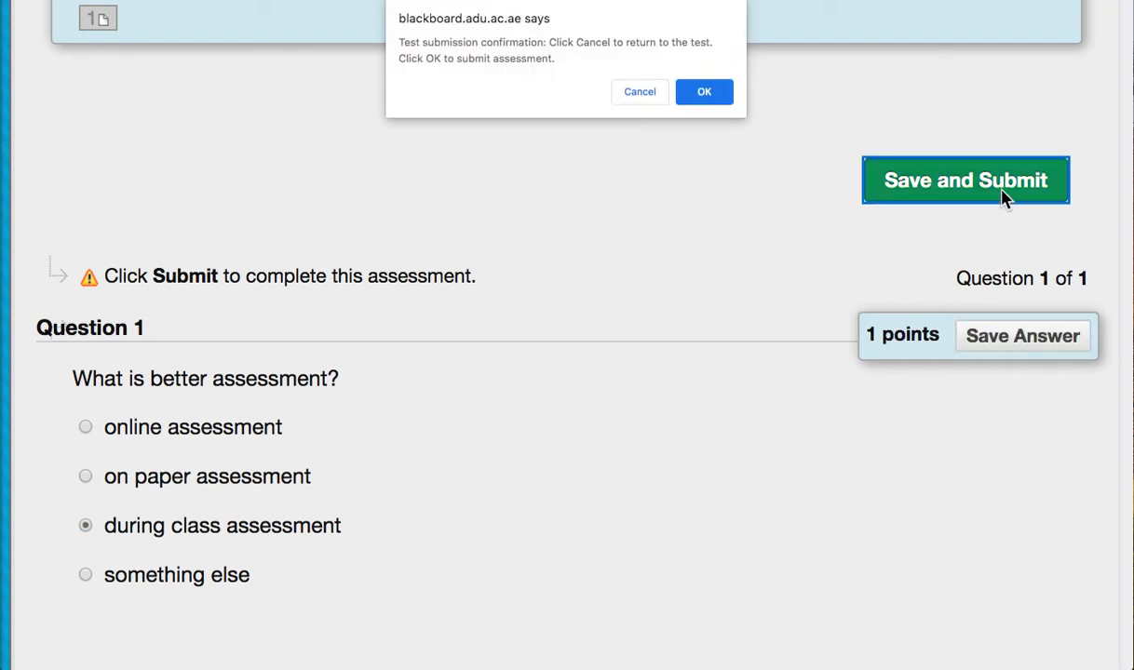
{"action": "left_click", "coordinate": [703, 93]}
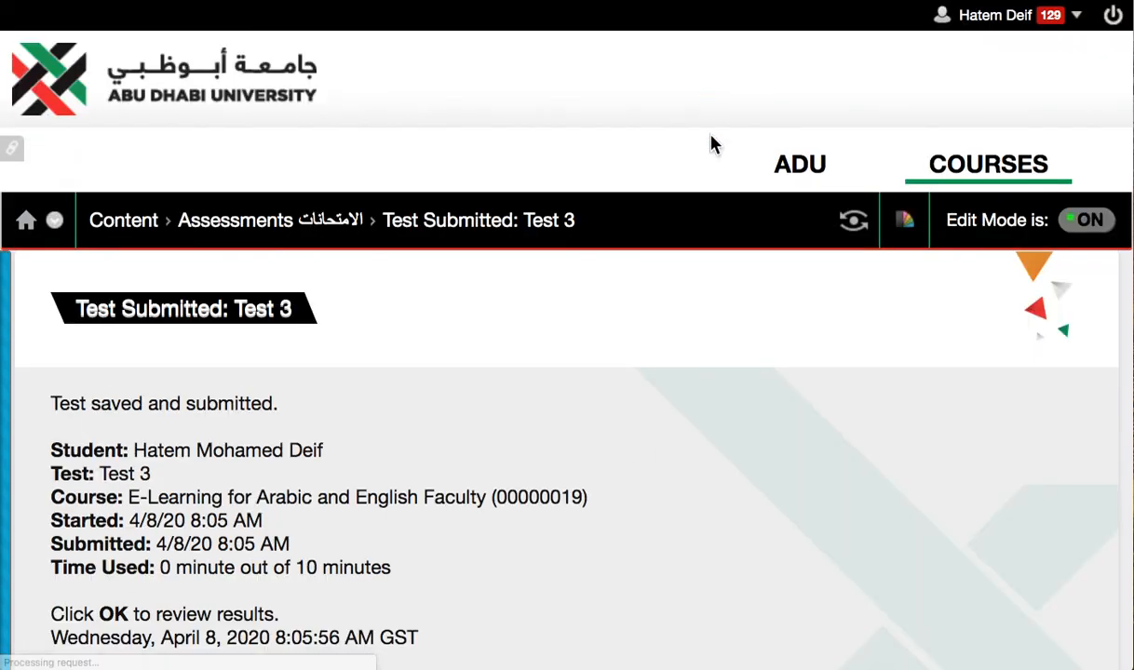
- Check the time used in the submission confirmation and continue to the results review
{"action": "scroll", "coordinate": [777, 433], "scroll_direction": "down", "scroll_amount": 5}
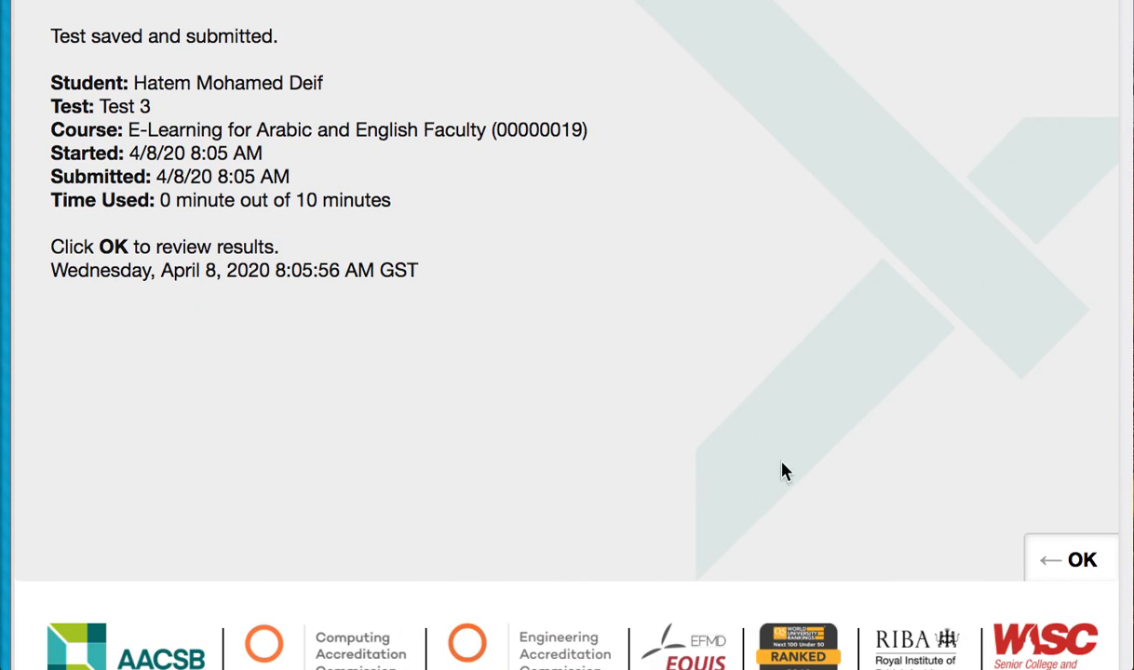
{"action": "left_click_drag", "start_coordinate": [163, 203], "coordinate": [193, 198]}
{"action": "left_click", "coordinate": [195, 199]}
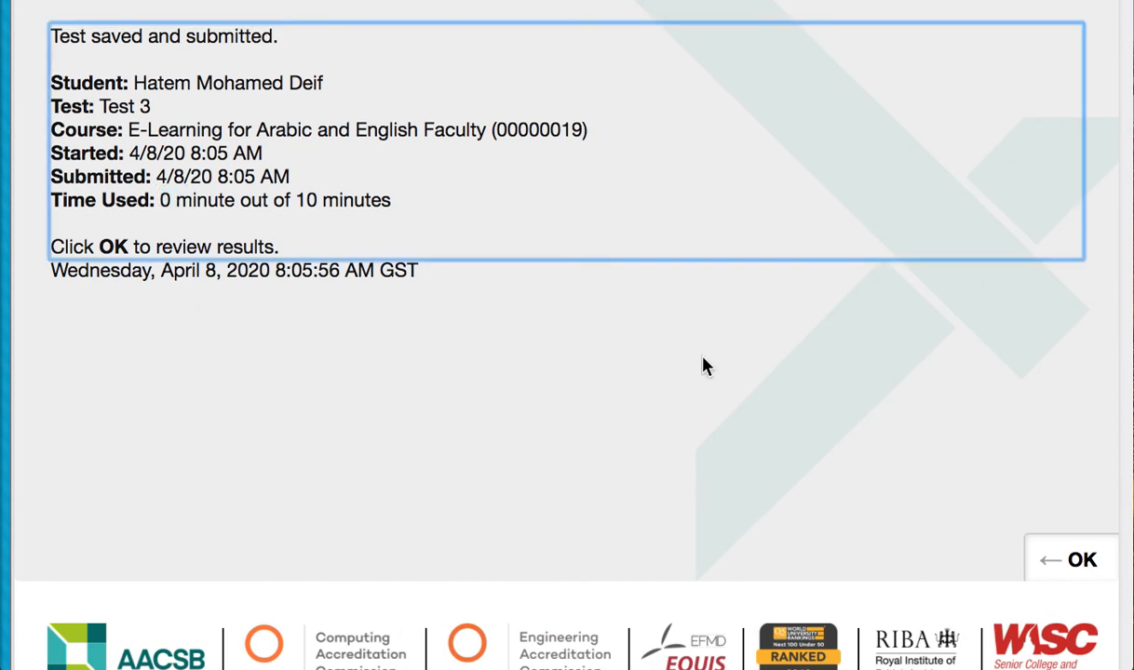
{"action": "left_click", "coordinate": [1058, 568]}
- Check the attempt score in the Test 3 submission review and return to the test's entry in the Assessments folder
{"action": "scroll", "coordinate": [425, 472], "scroll_direction": "down", "scroll_amount": 2}
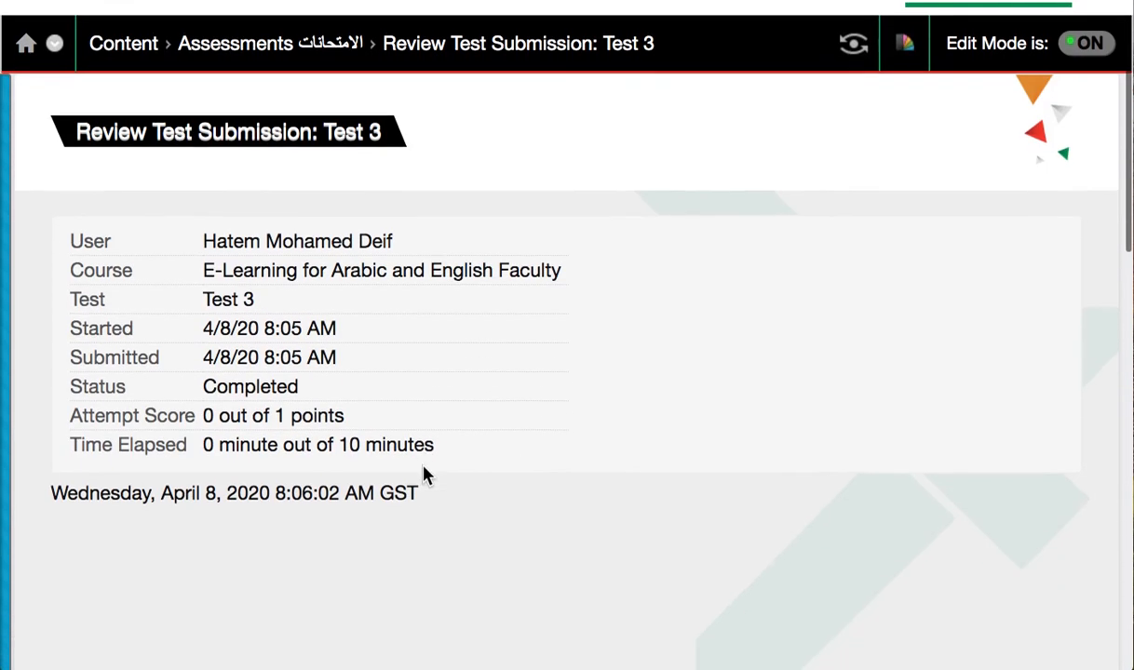
{"action": "left_click_drag", "start_coordinate": [202, 413], "coordinate": [305, 413]}
{"action": "left_click", "coordinate": [303, 413]}
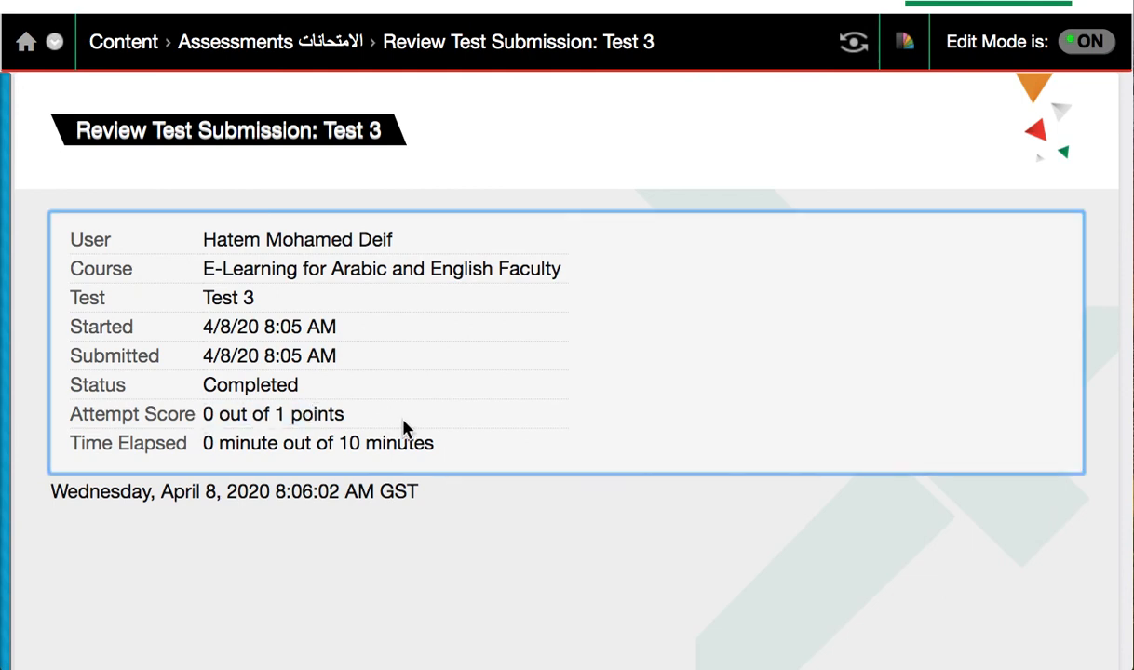
{"action": "scroll", "coordinate": [796, 424], "scroll_direction": "down", "scroll_amount": 3}
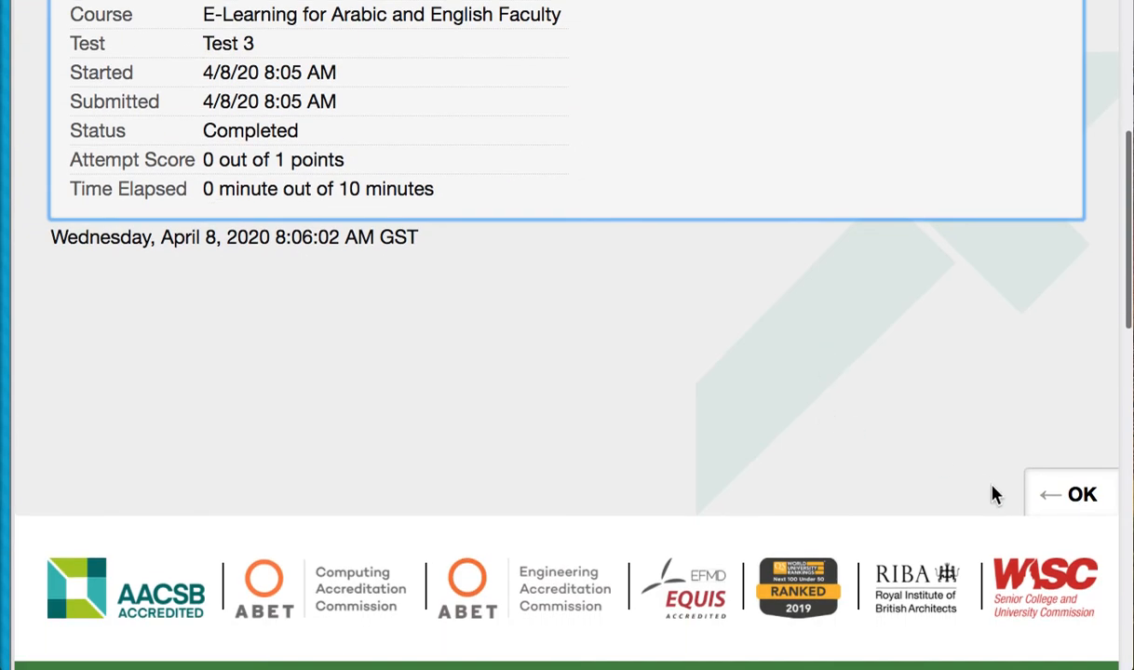
{"action": "left_click", "coordinate": [1053, 496]}
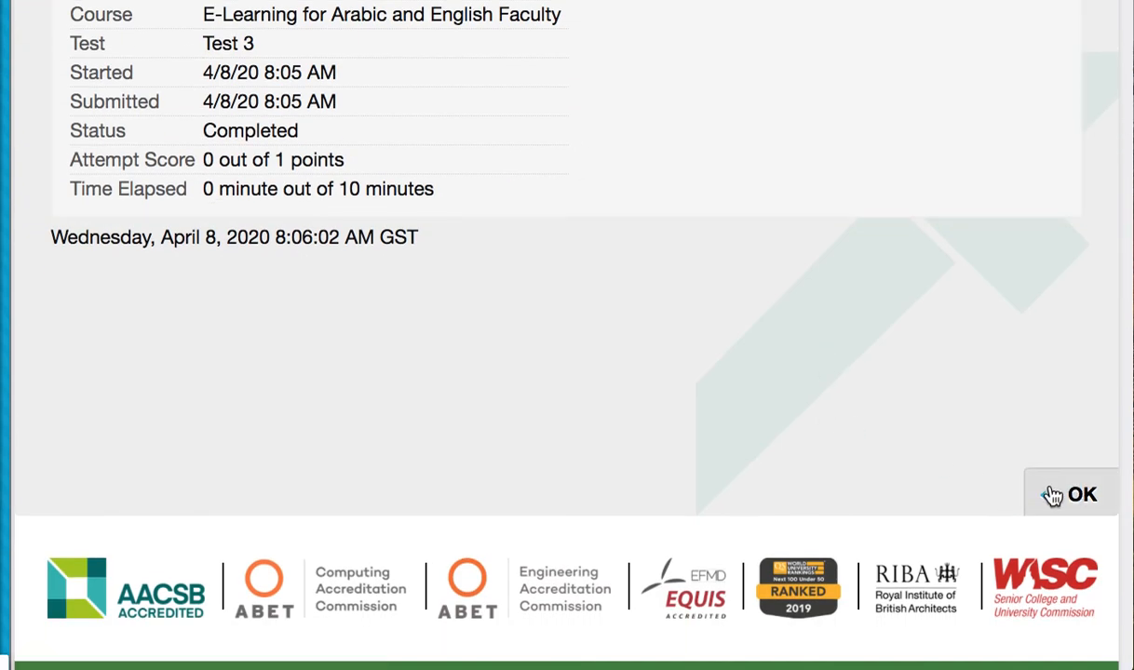
{"action": "scroll", "coordinate": [703, 445], "scroll_direction": "down", "scroll_amount": 8}
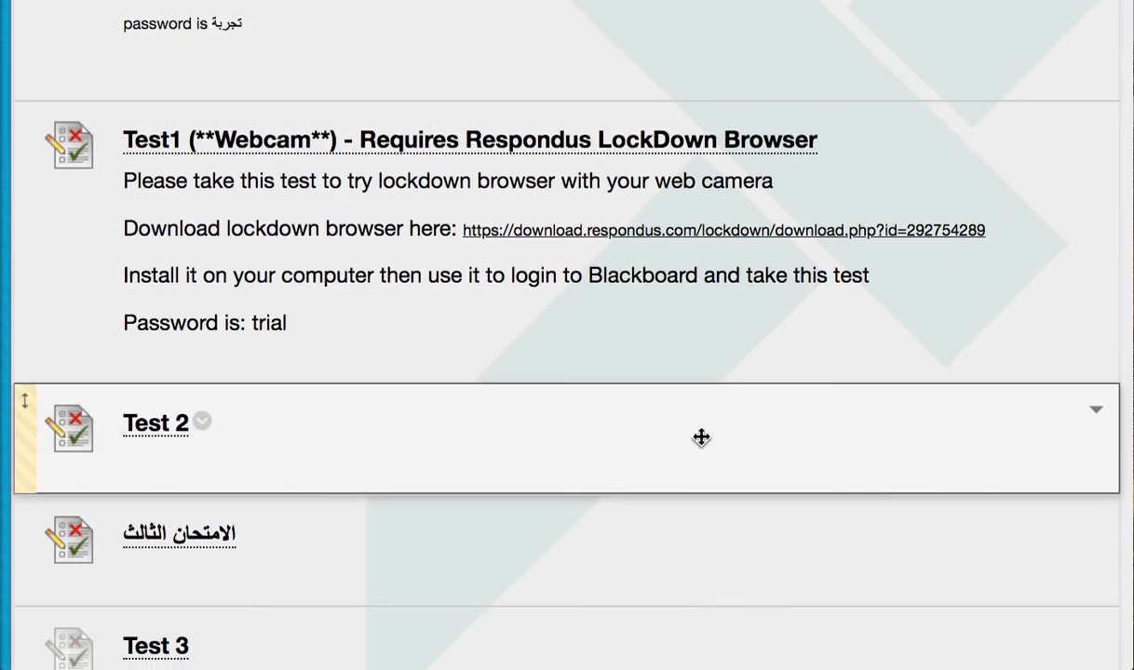
{"action": "scroll", "coordinate": [701, 438], "scroll_direction": "down", "scroll_amount": 2}
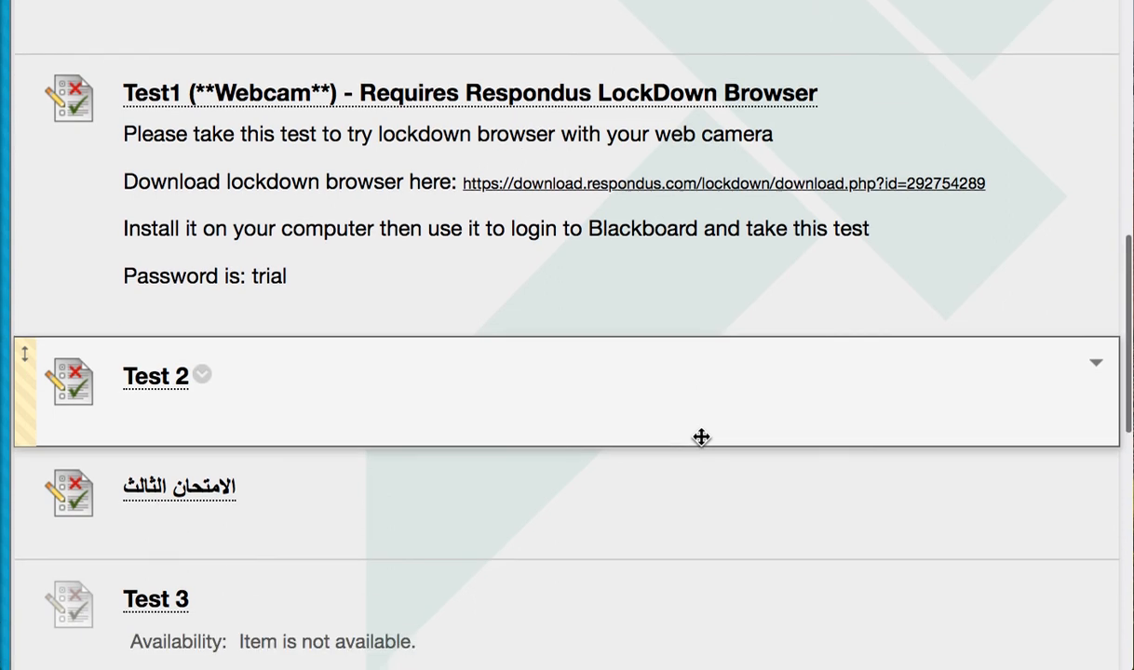